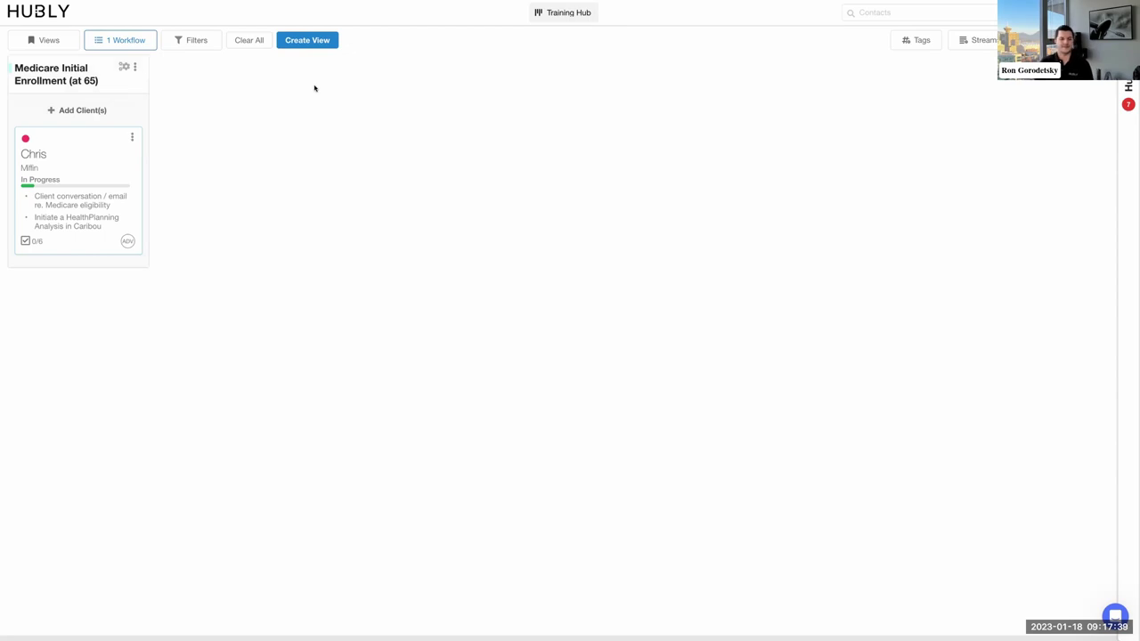
- Review the default tasks, automation rules and options of the "Medicare Initial Enrollment (at 65)" workflow in its editor
{"action": "left_click", "coordinate": [136, 69]}
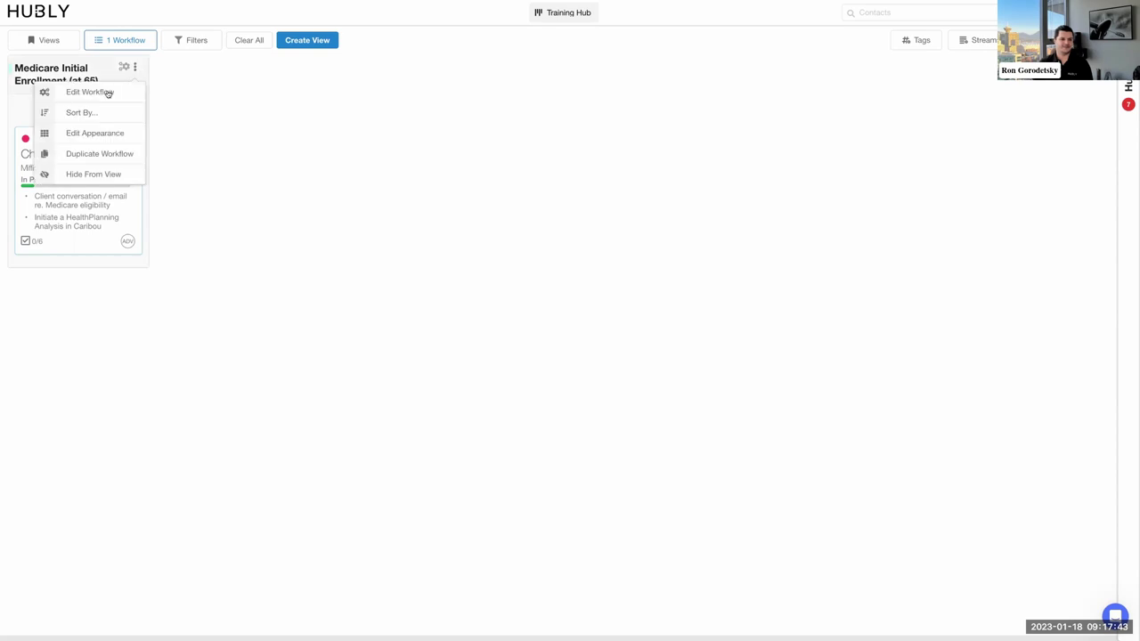
{"action": "left_click", "coordinate": [108, 92]}
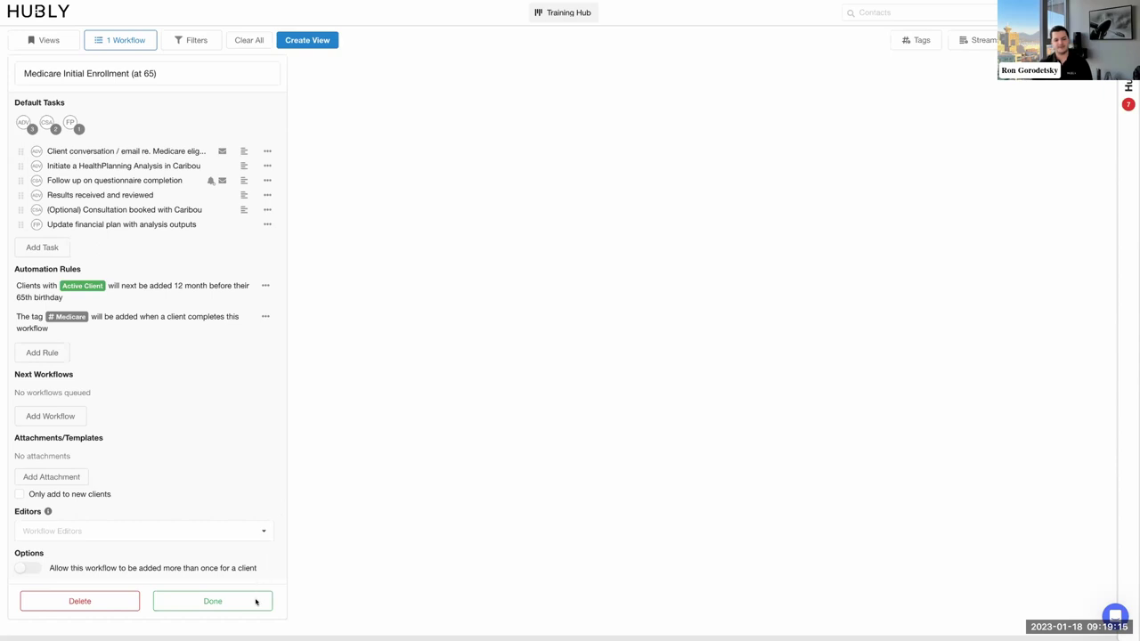
{"action": "left_click", "coordinate": [226, 602]}
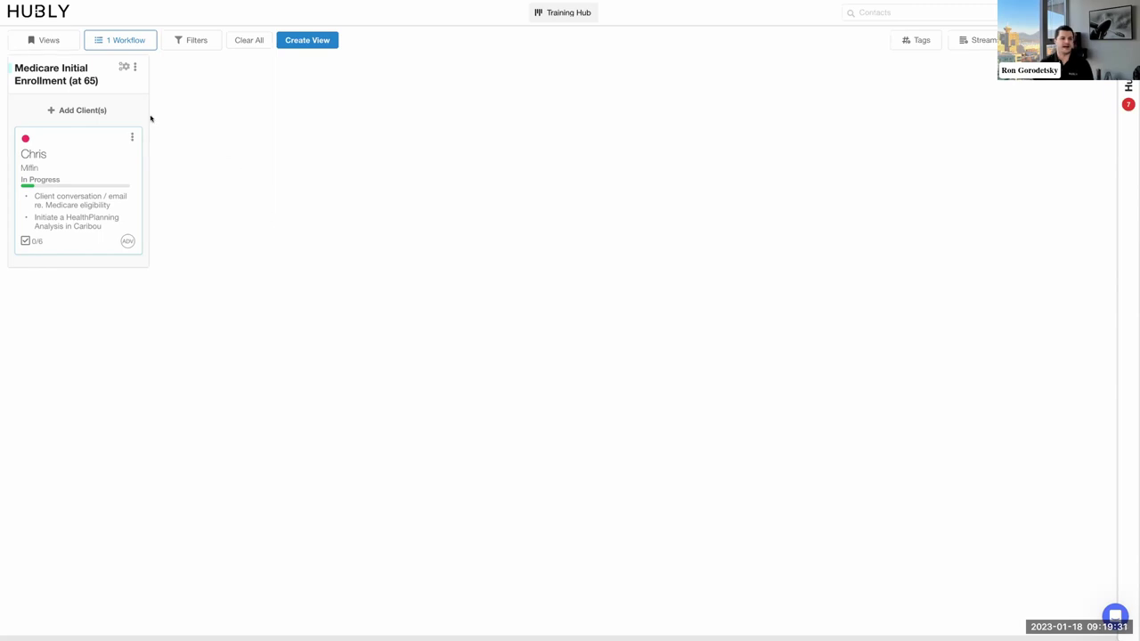
- Add the second recent contact as a client to the "Medicare Initial Enrollment (at 65)" workflow
{"action": "left_click", "coordinate": [61, 110]}
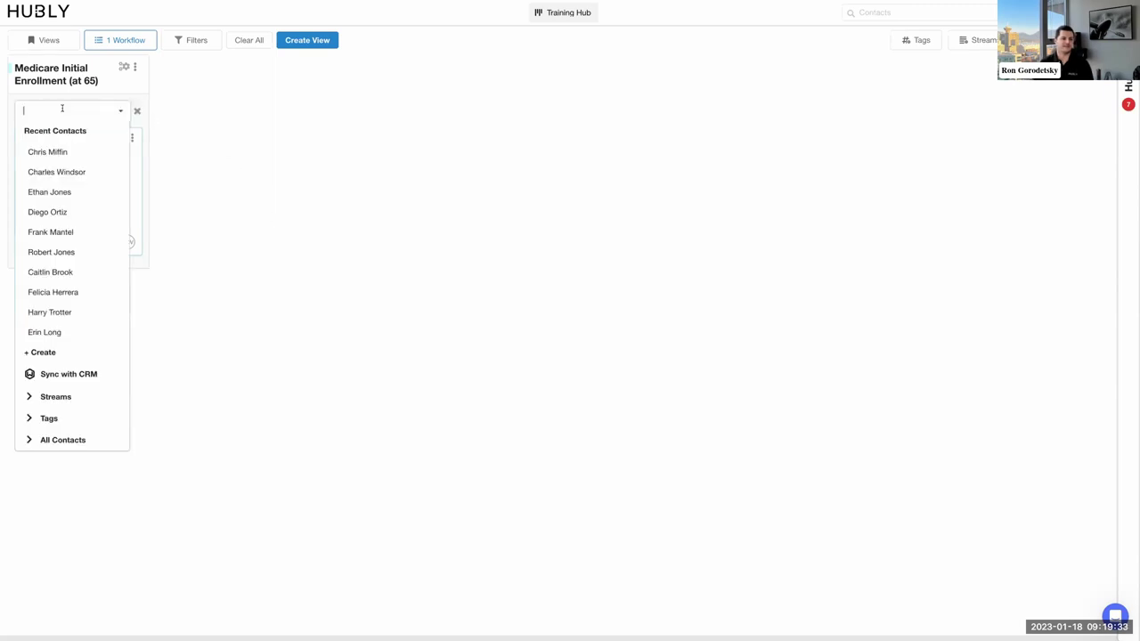
{"action": "left_click", "coordinate": [96, 175]}
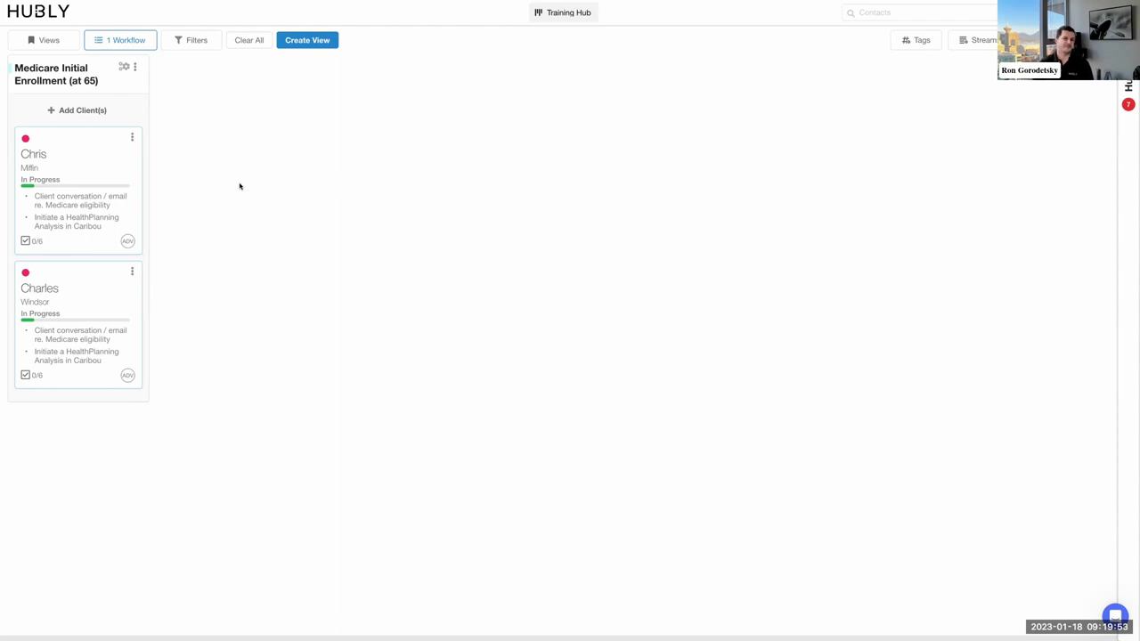
- Search for "medic" in the workflow's client field, without adding anyone
{"action": "left_click", "coordinate": [88, 110]}
{"action": "type", "text": "medic"}
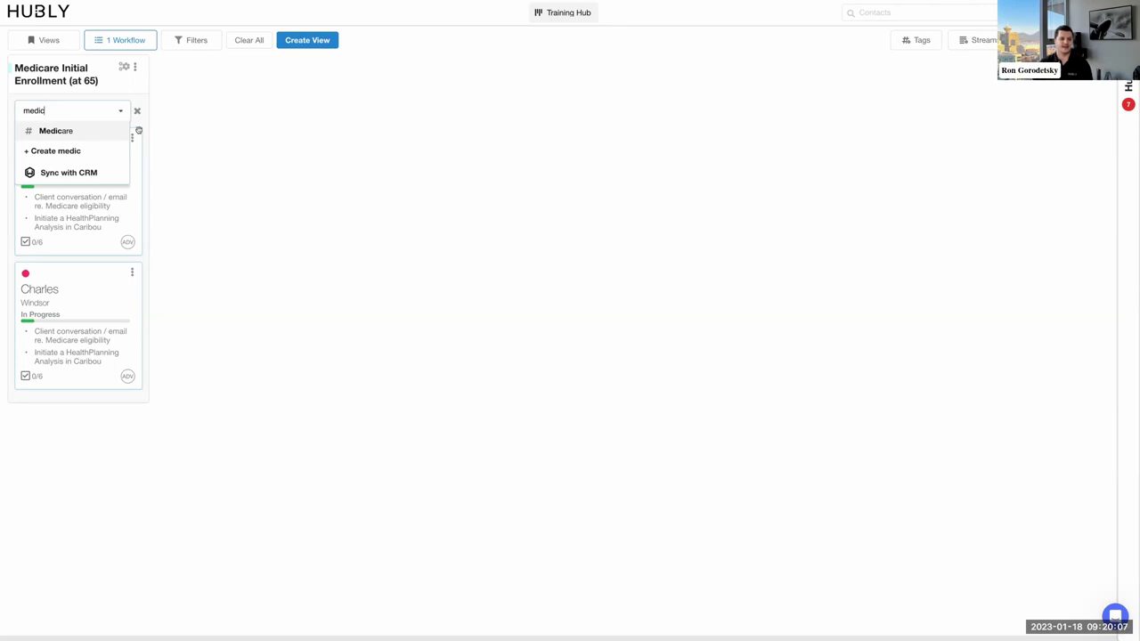
{"action": "left_click", "coordinate": [180, 134]}
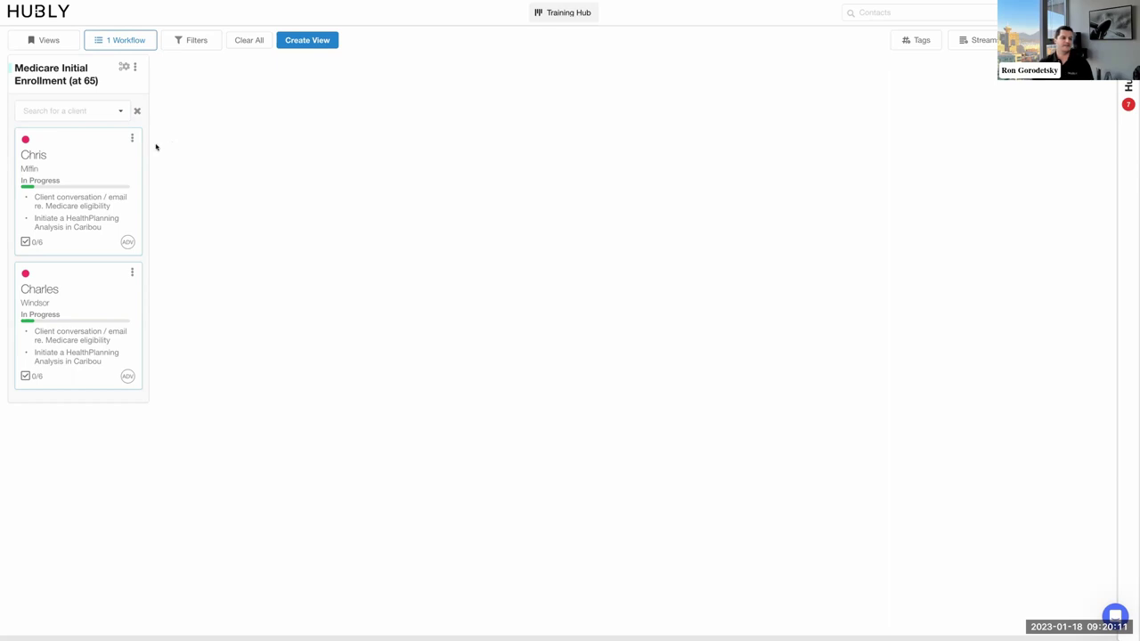
- Open the first client's record and review the Medicare eligibility conversation task's details and its "Medicare Eligibility" email template
{"action": "left_click", "coordinate": [91, 166]}
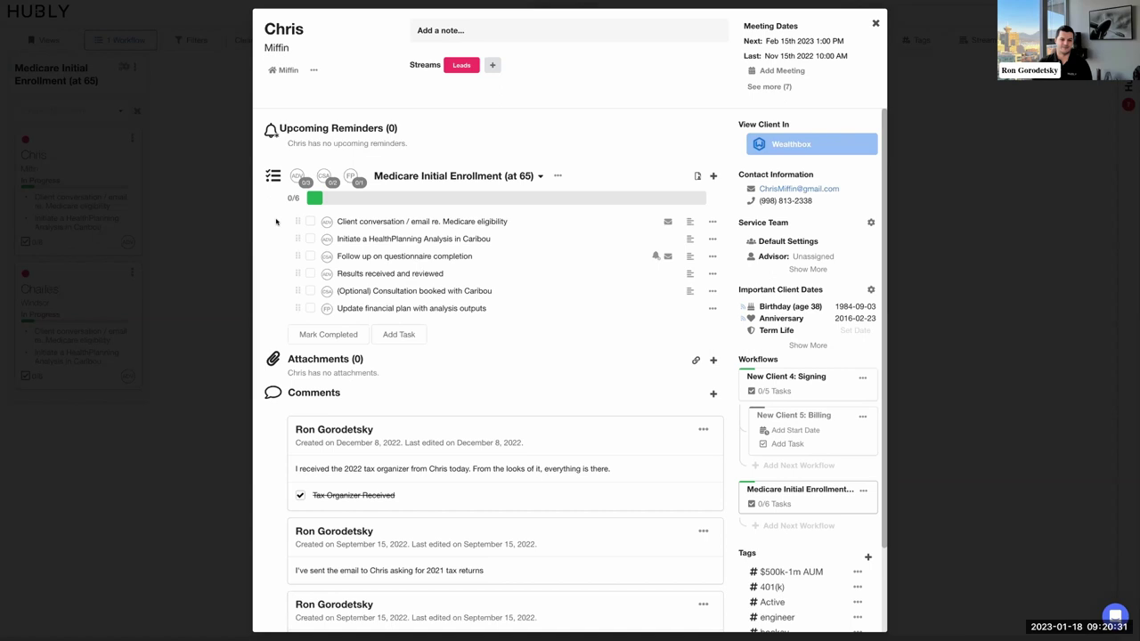
{"action": "left_click", "coordinate": [689, 223]}
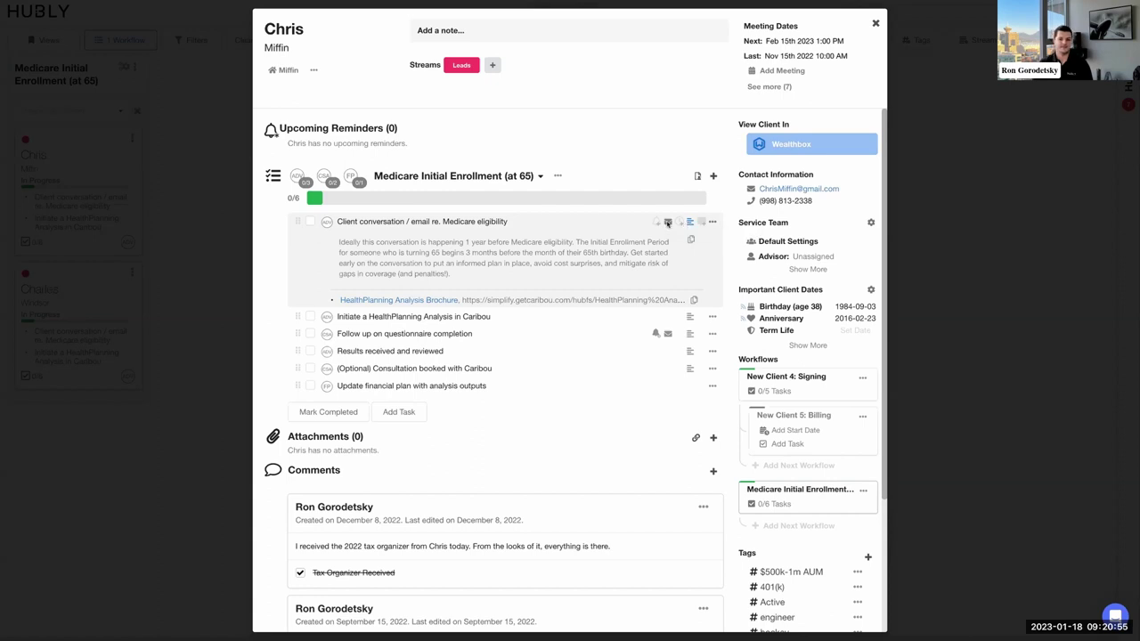
{"action": "left_click", "coordinate": [667, 222]}
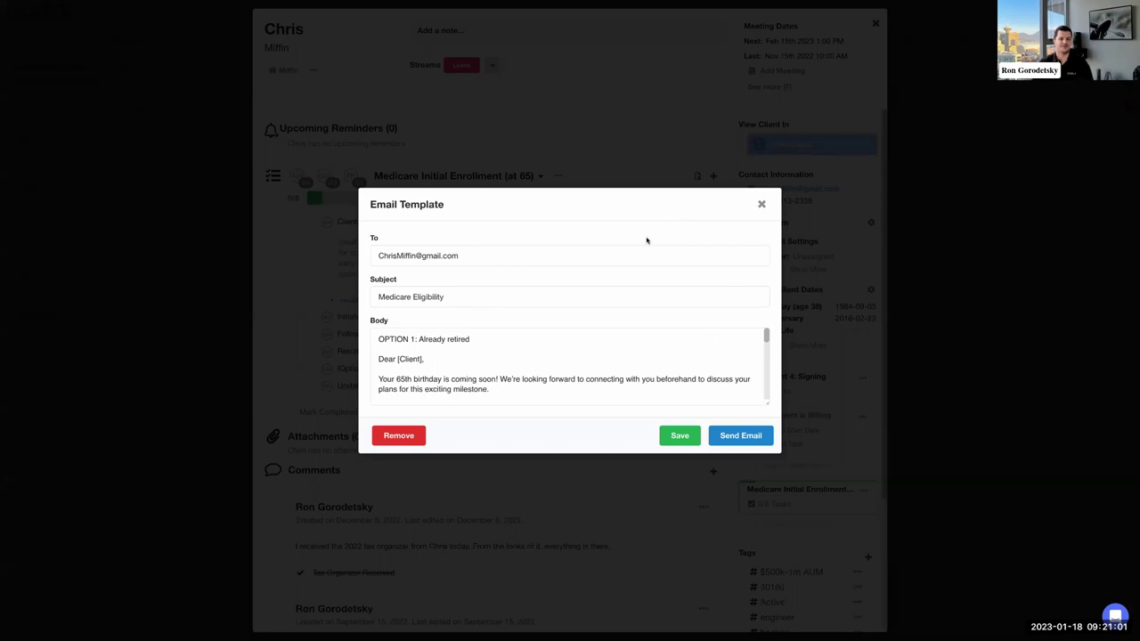
{"action": "scroll", "coordinate": [597, 344], "scroll_direction": "down", "scroll_amount": 2}
{"action": "scroll", "coordinate": [597, 346], "scroll_direction": "down", "scroll_amount": 5}
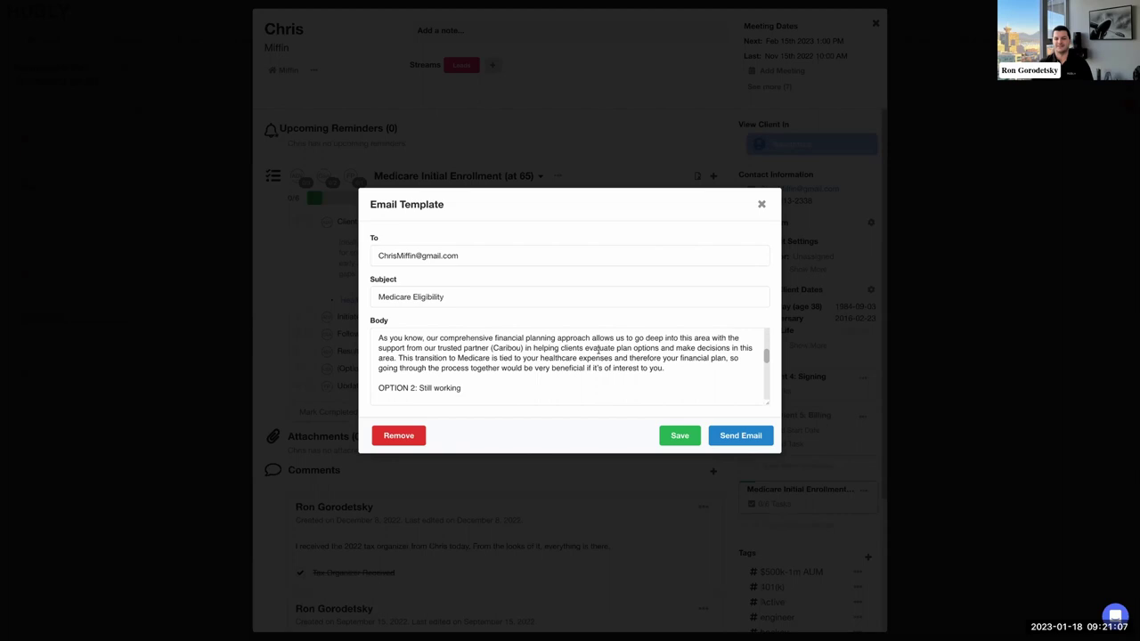
{"action": "scroll", "coordinate": [597, 347], "scroll_direction": "down", "scroll_amount": 2}
{"action": "scroll", "coordinate": [595, 351], "scroll_direction": "down", "scroll_amount": 1}
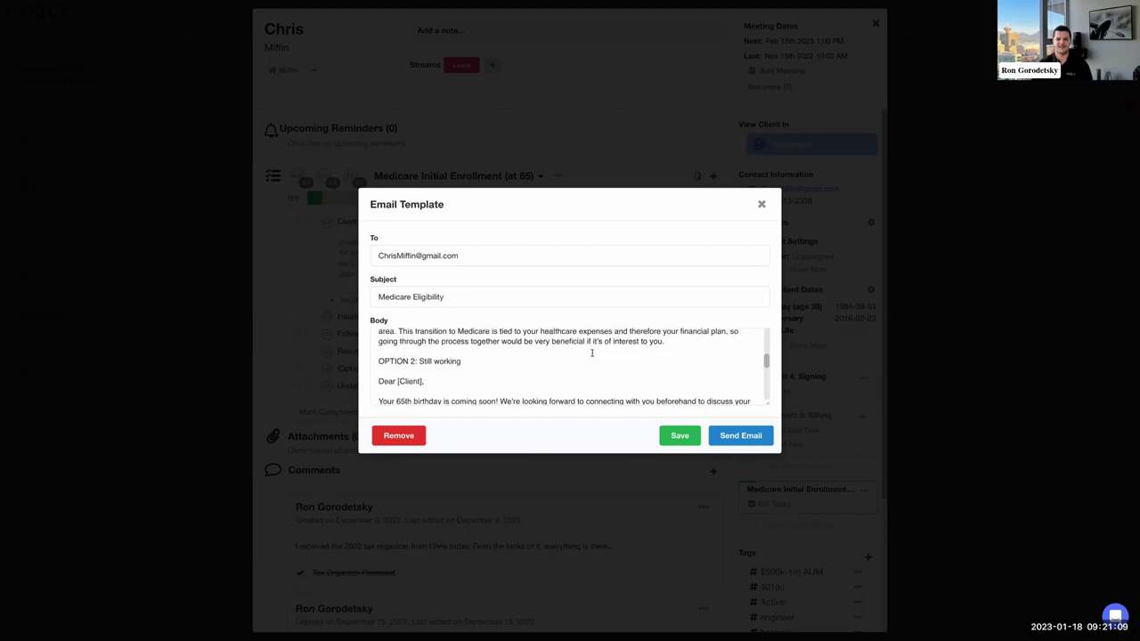
{"action": "scroll", "coordinate": [591, 353], "scroll_direction": "down", "scroll_amount": 3}
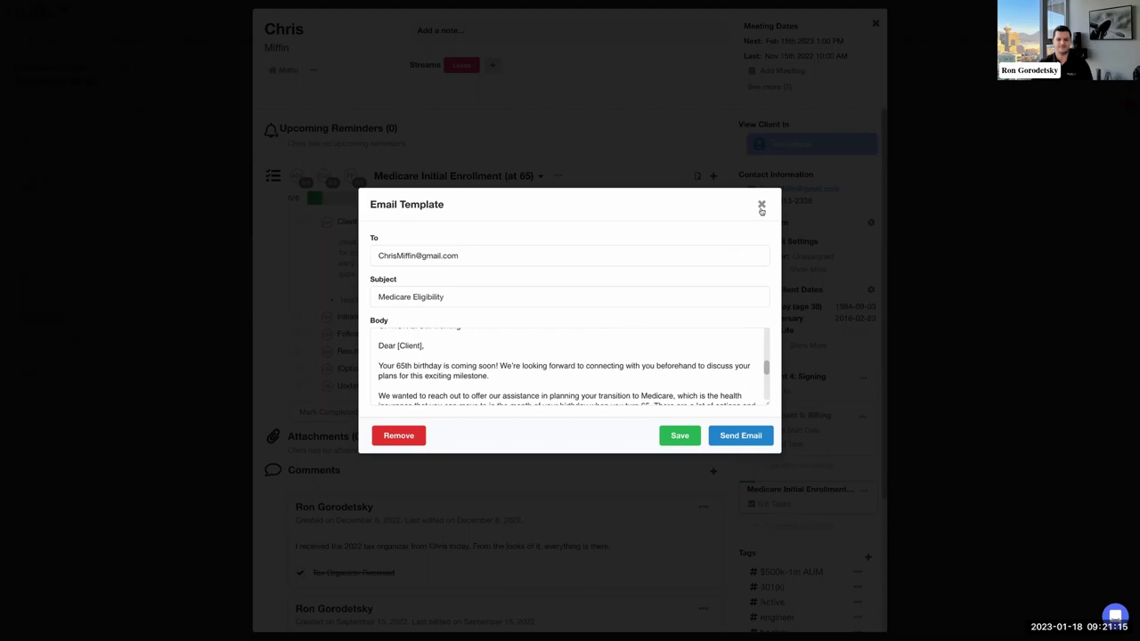
- Leave the email template and mark the "Client conversation / email re. Medicare eligibility" task complete
{"action": "left_click", "coordinate": [328, 221]}
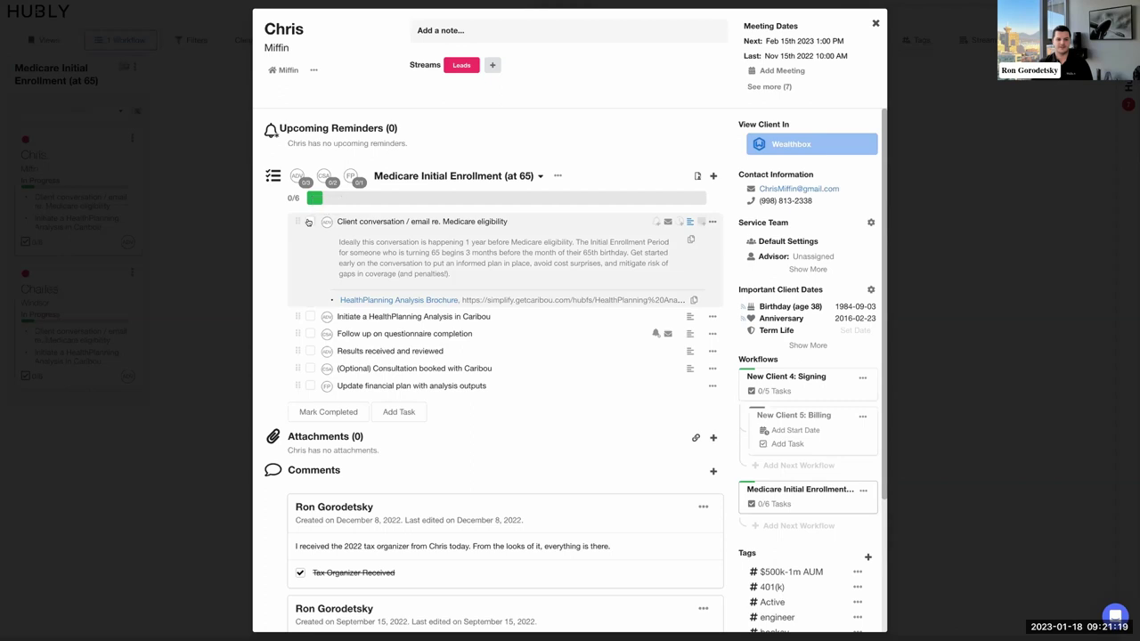
{"action": "left_click", "coordinate": [308, 222]}
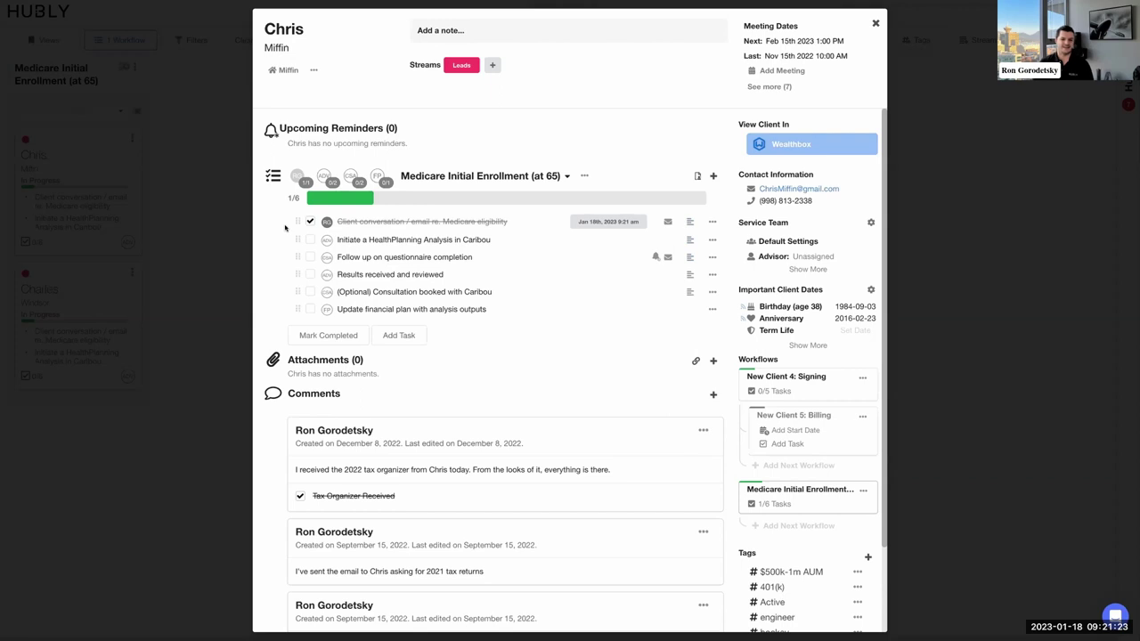
- Review the instructions for the "Initiate a HealthPlanning Analysis in Caribou" task and mark it complete
{"action": "left_click", "coordinate": [689, 240]}
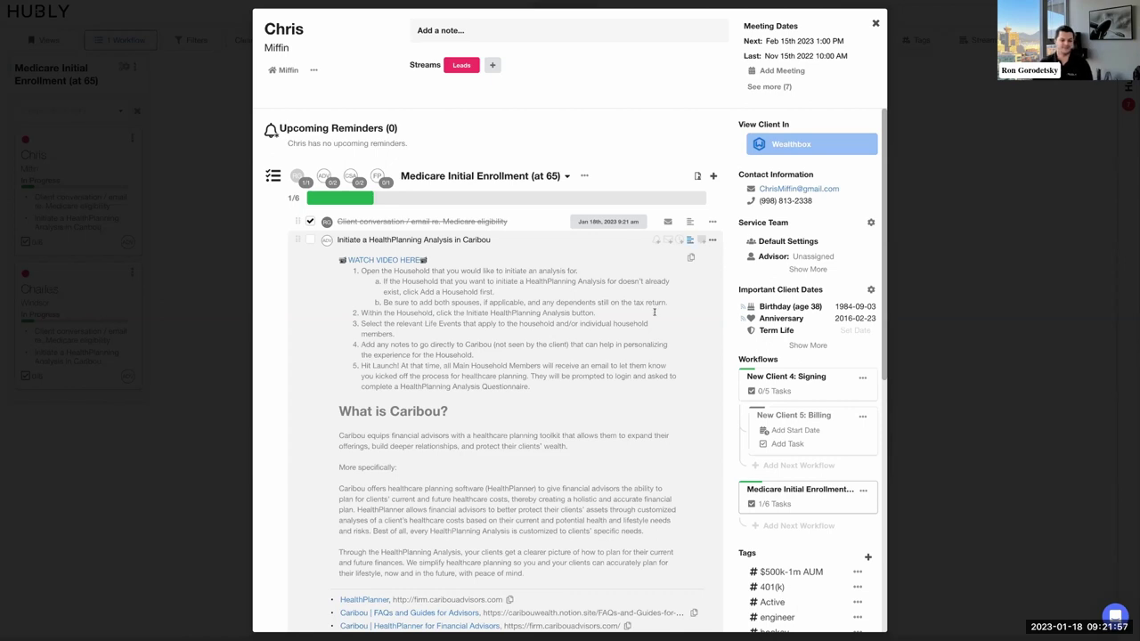
{"action": "scroll", "coordinate": [655, 312], "scroll_direction": "down", "scroll_amount": 1}
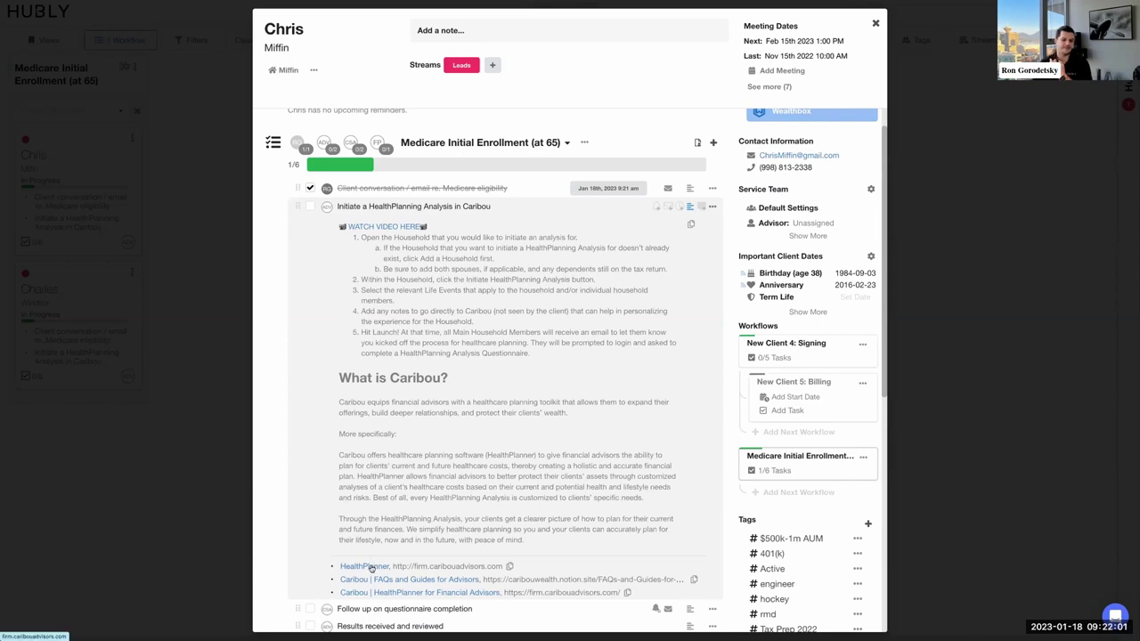
{"action": "left_click", "coordinate": [689, 208]}
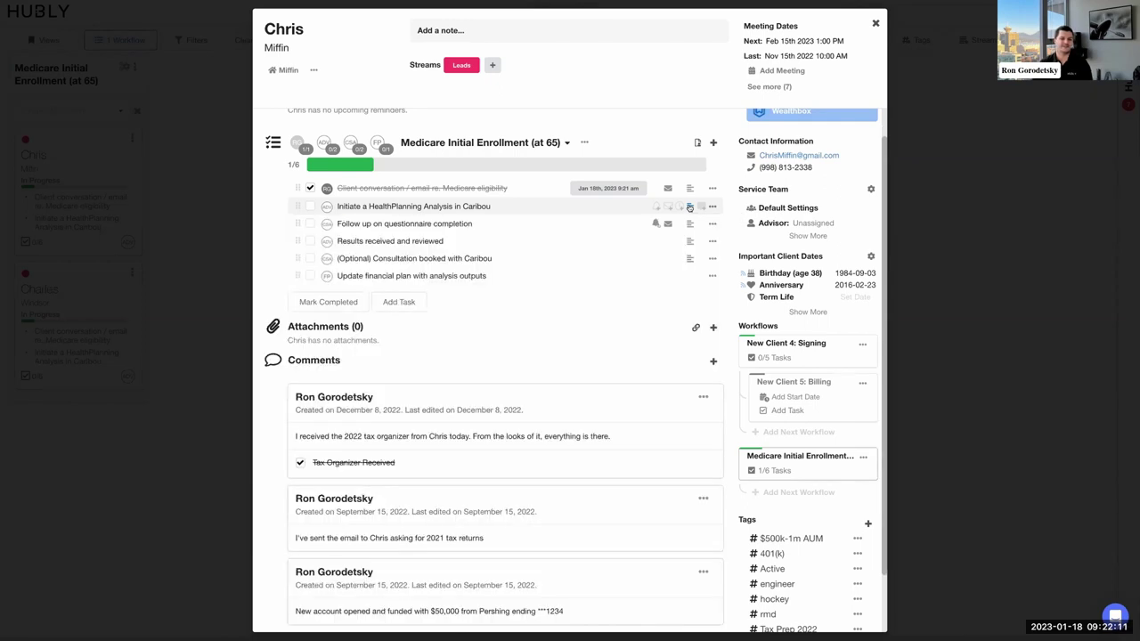
{"action": "left_click", "coordinate": [310, 207]}
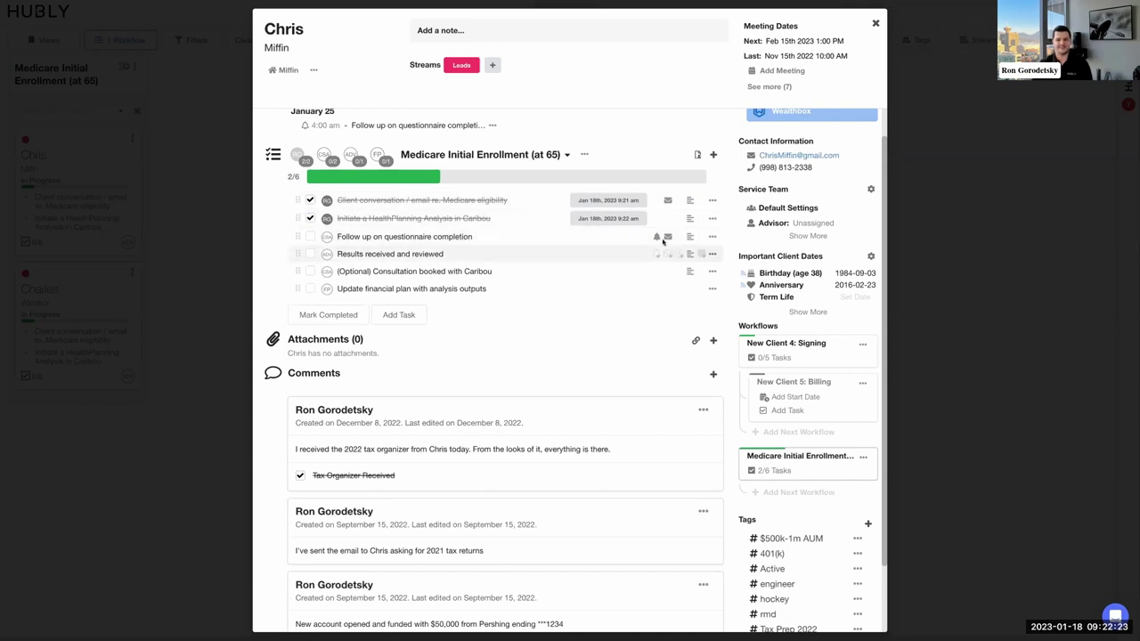
- Review the reminder, email template and details of the "Follow up on questionnaire completion" task
{"action": "mouse_move", "coordinate": [657, 239]}
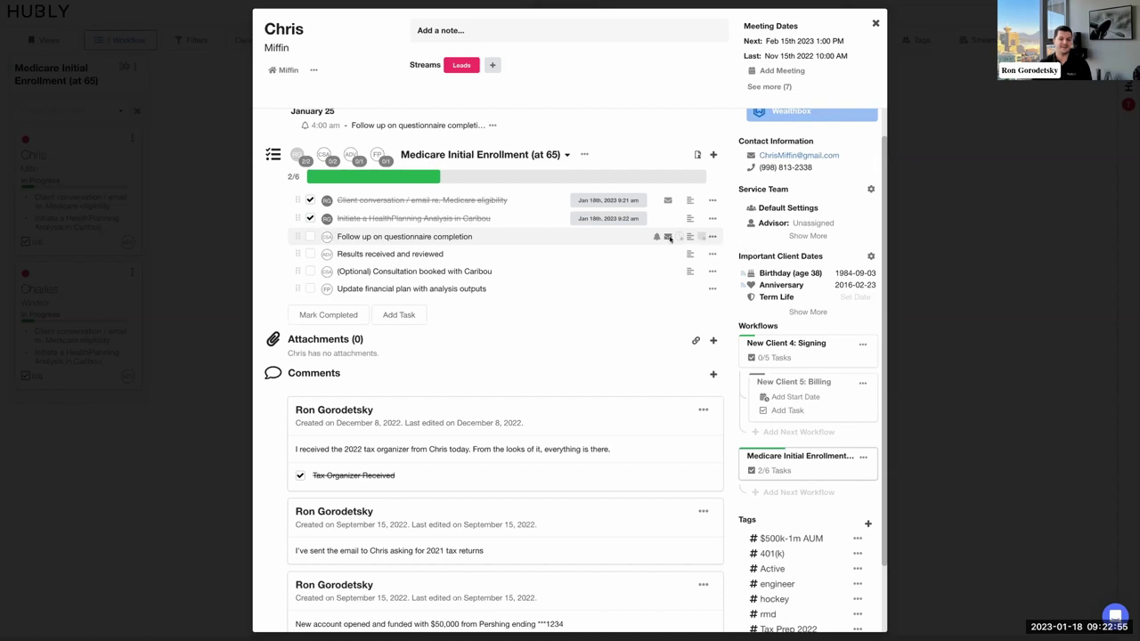
{"action": "left_click", "coordinate": [669, 238]}
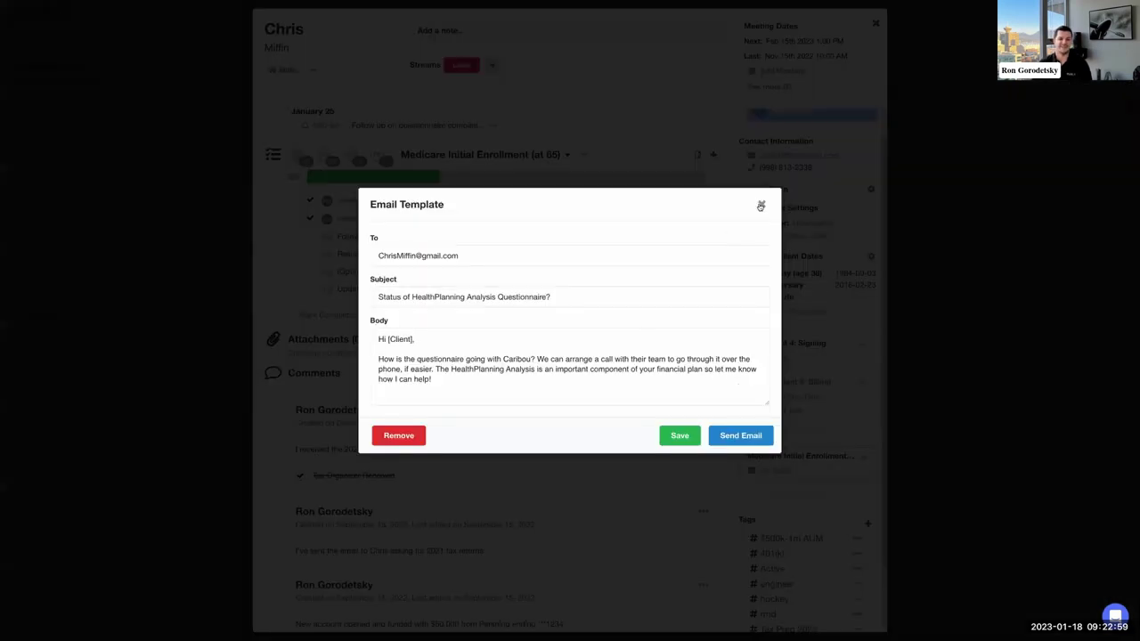
{"action": "left_click", "coordinate": [760, 206]}
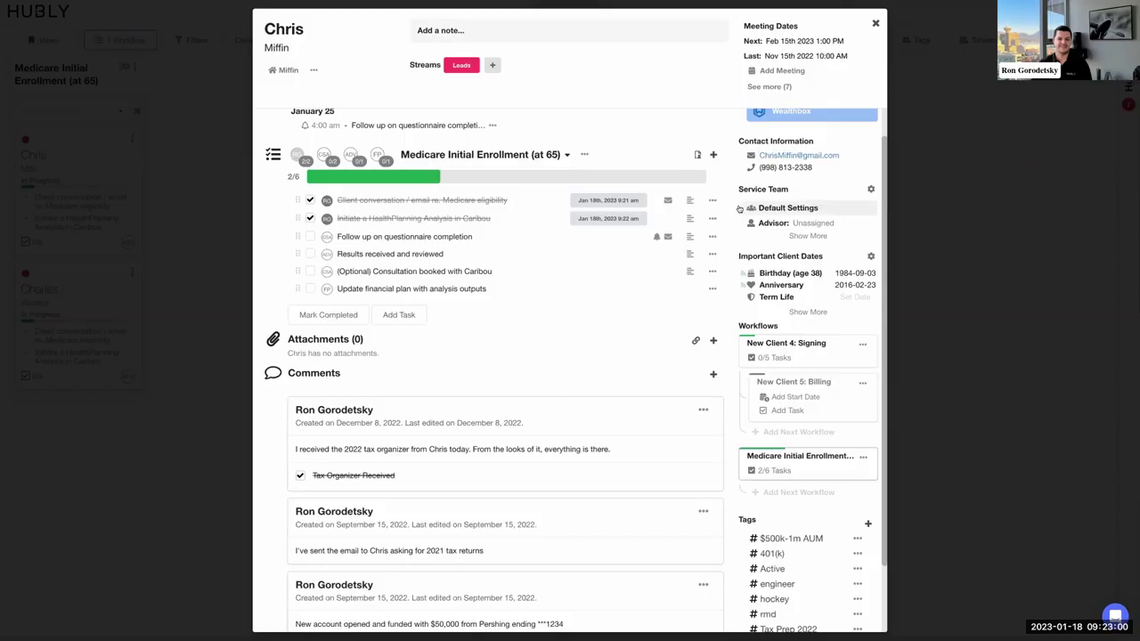
{"action": "left_click", "coordinate": [689, 237]}
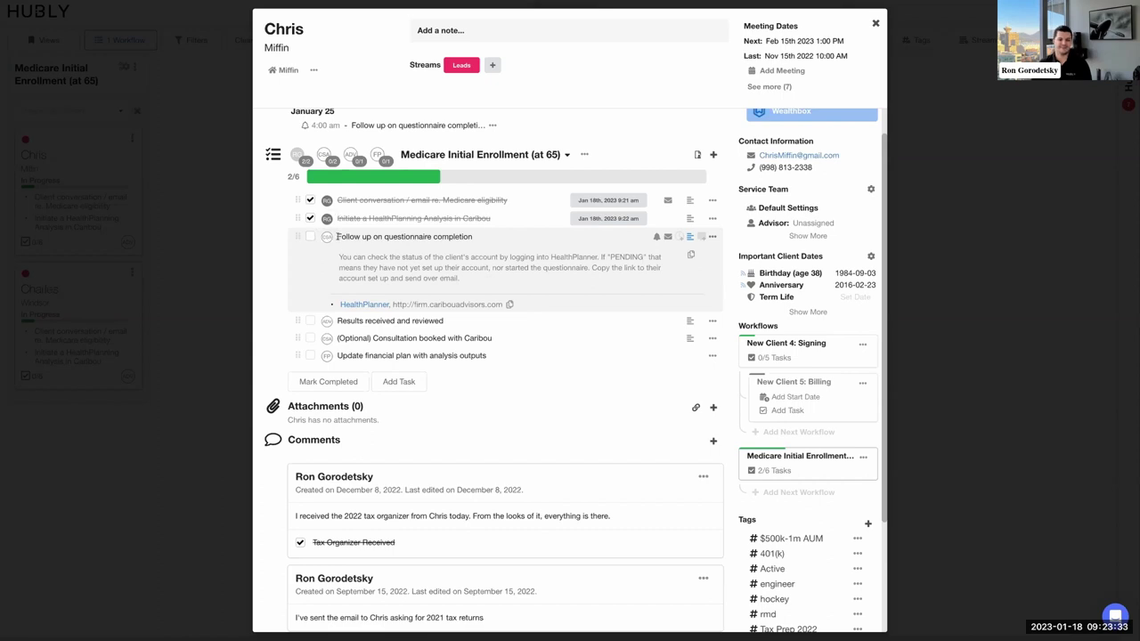
- Rename the questionnaire follow-up task as "Follow up on questionnaire completion - n/a"
{"action": "left_click", "coordinate": [336, 236]}
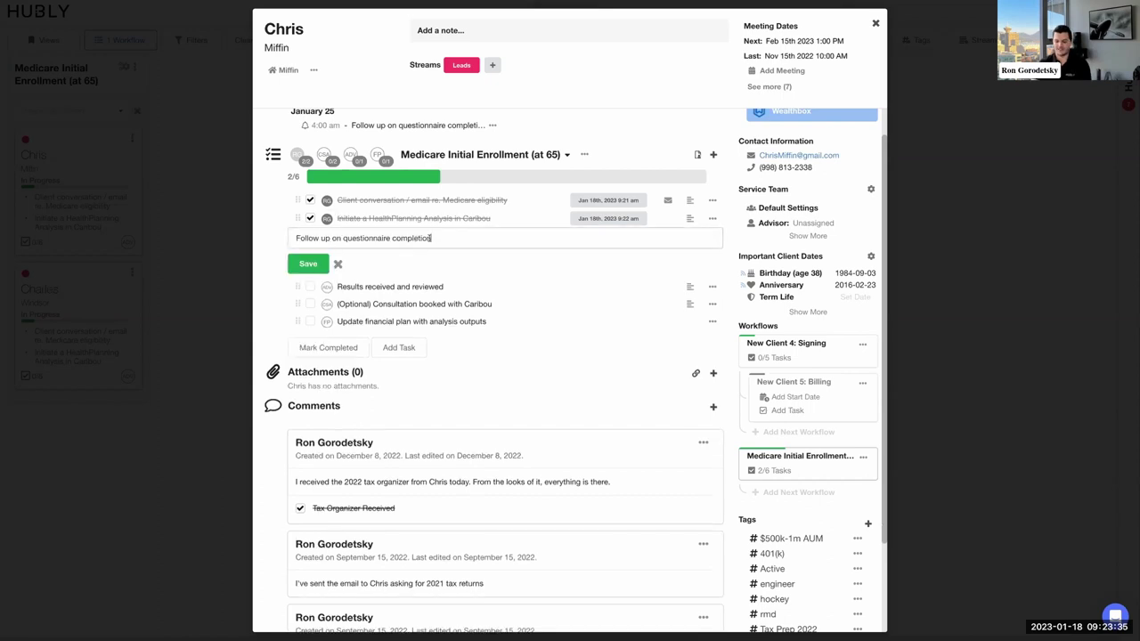
{"action": "type", "text": "-n"}
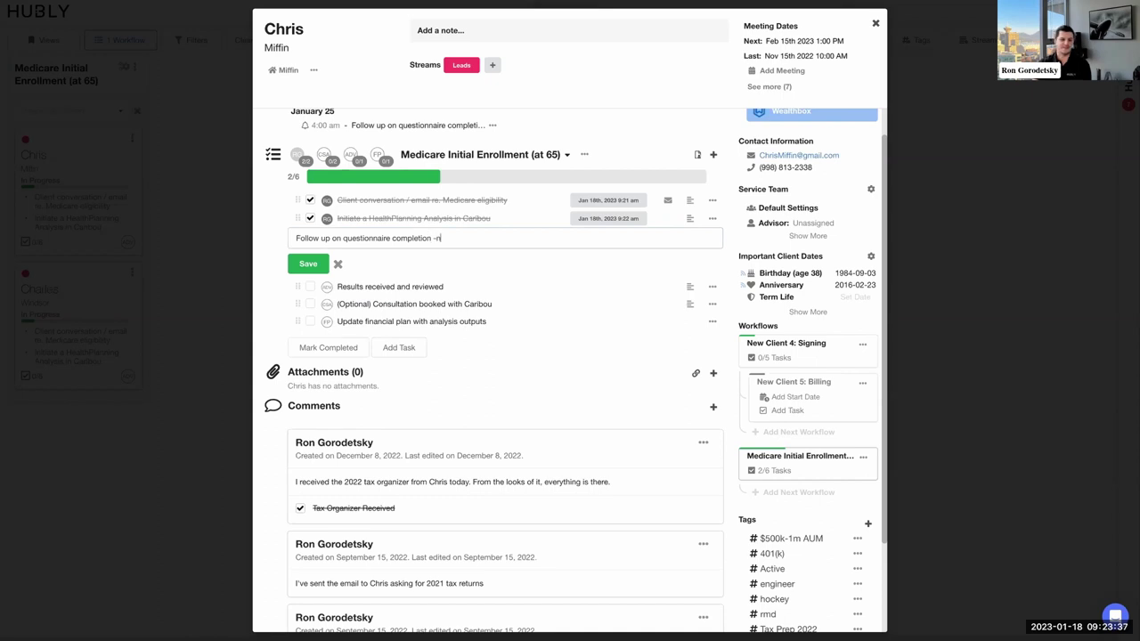
{"action": "key", "text": "BackSpace"}
{"action": "type", "text": "n/a"}
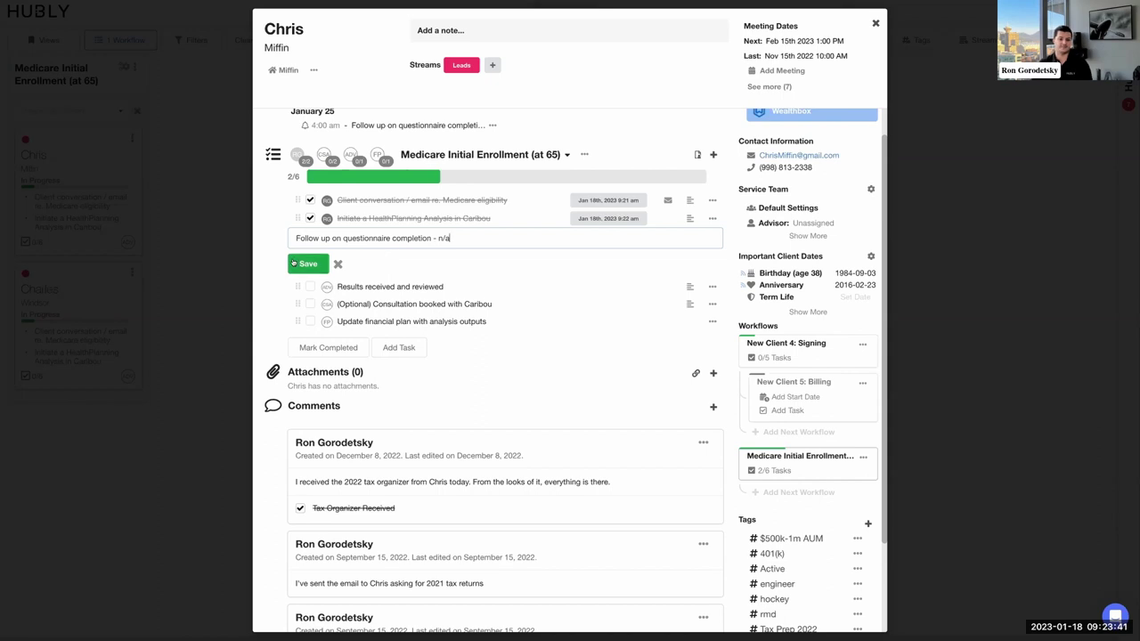
{"action": "key", "text": "Return"}
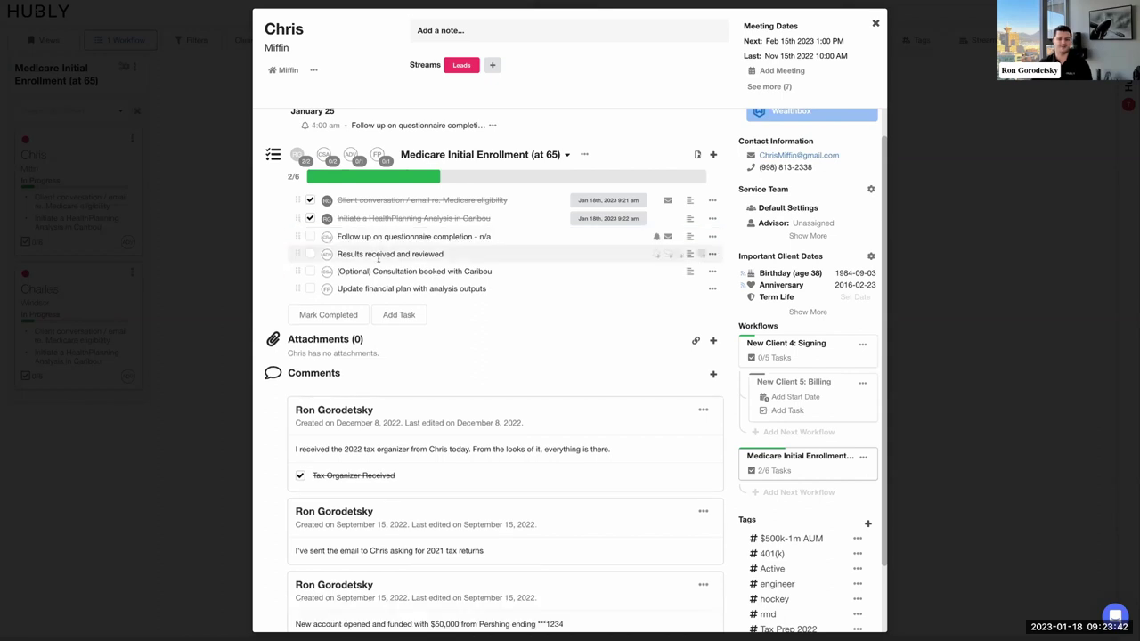
- Delete the questionnaire completion follow-up task from this client's workflow
{"action": "left_click", "coordinate": [712, 236]}
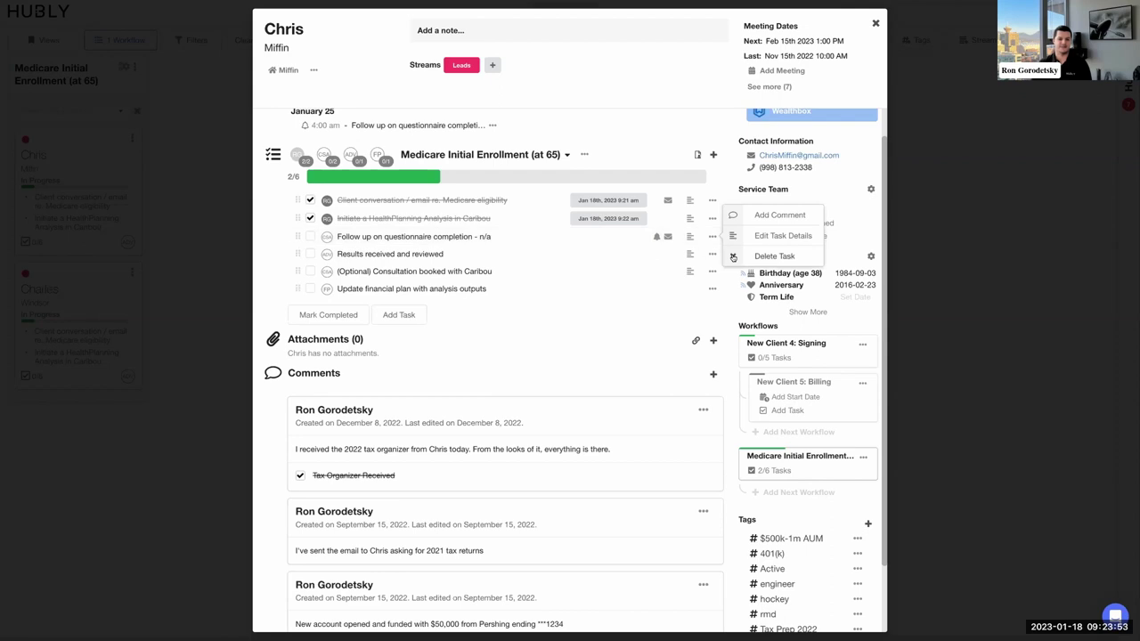
{"action": "left_click", "coordinate": [733, 256]}
{"action": "left_click", "coordinate": [733, 362]}
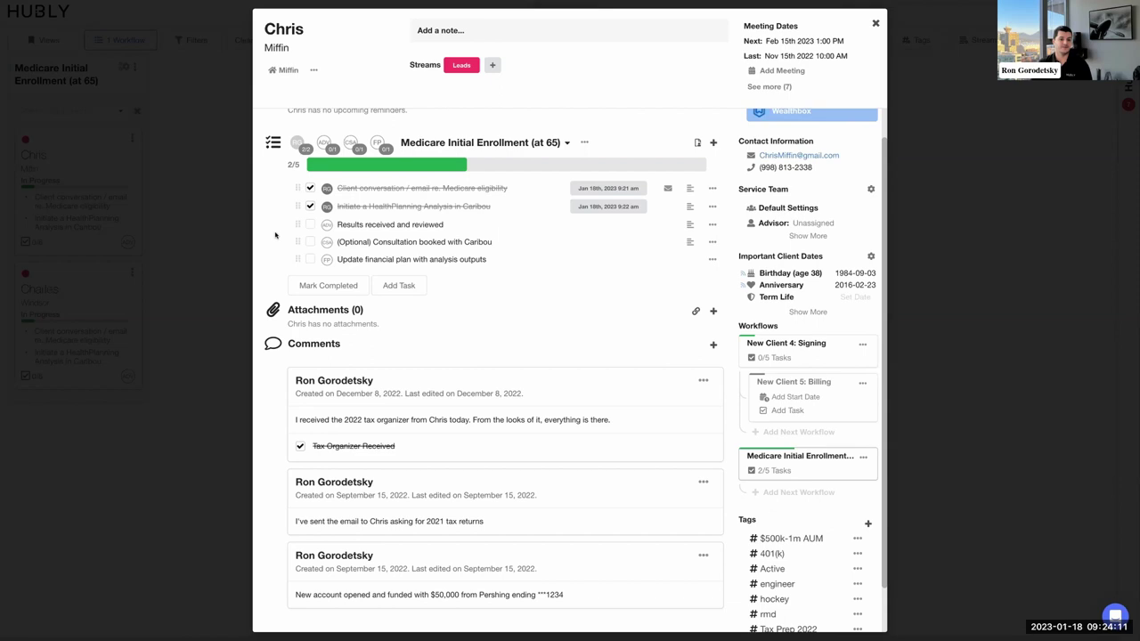
- Open a blank new task in the client's Medicare workflow and discard it without saving
{"action": "left_click", "coordinate": [388, 287]}
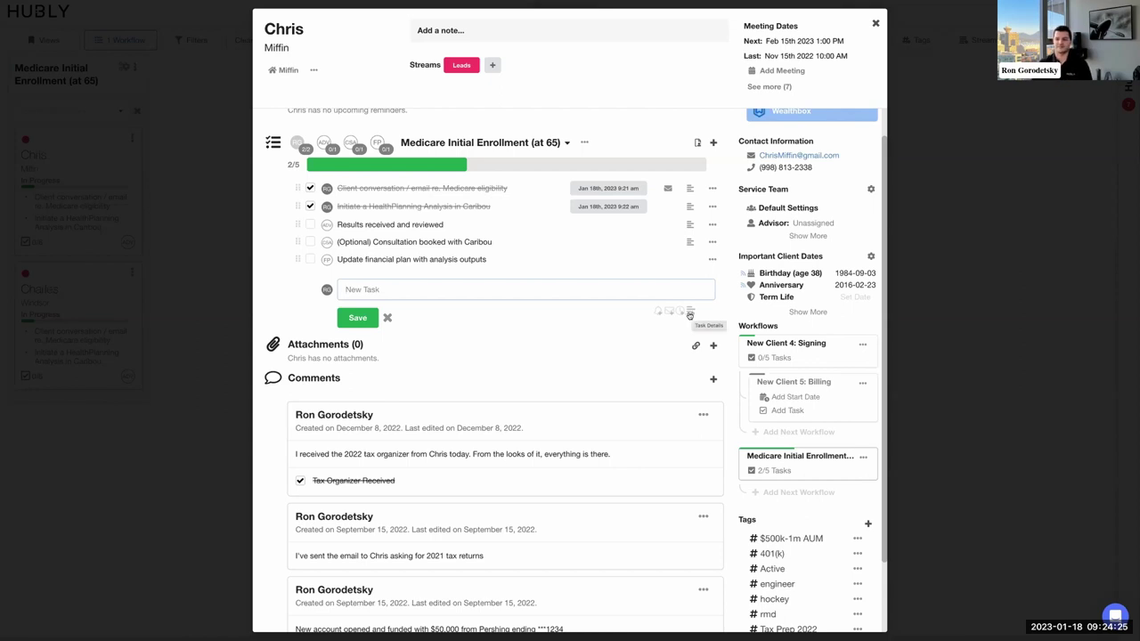
{"action": "left_click", "coordinate": [388, 318]}
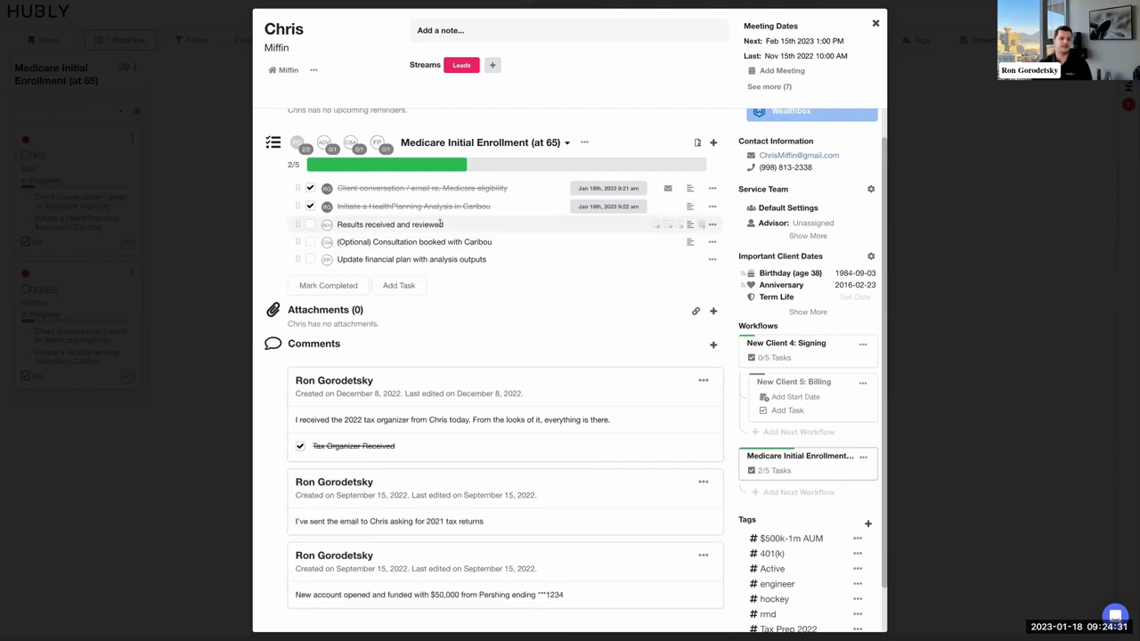
- Review the details of the "Results received and reviewed" task and mark it complete
{"action": "left_click", "coordinate": [690, 226]}
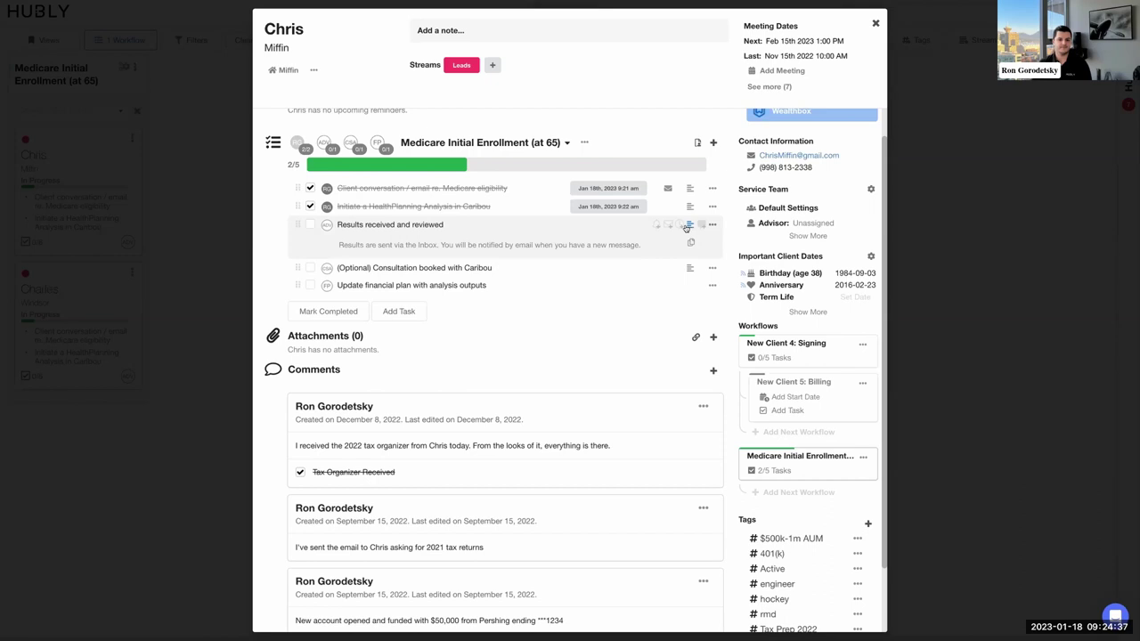
{"action": "left_click", "coordinate": [309, 226]}
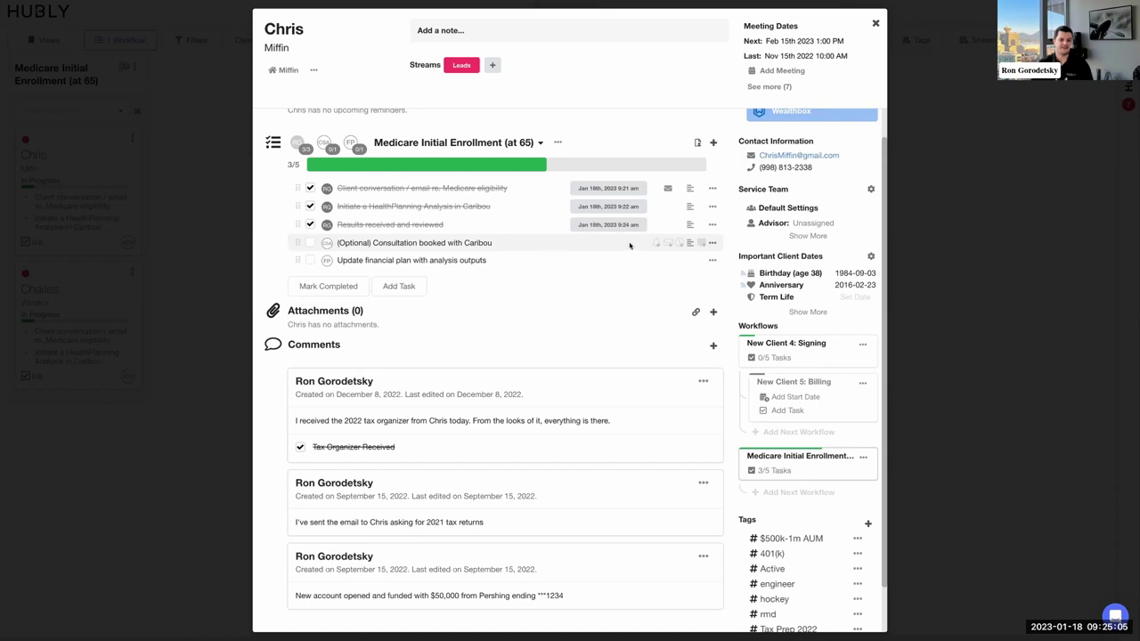
- Review the booking instructions in the "(Optional) Consultation booked with Caribou" task's details, then collapse them
{"action": "left_click", "coordinate": [690, 245]}
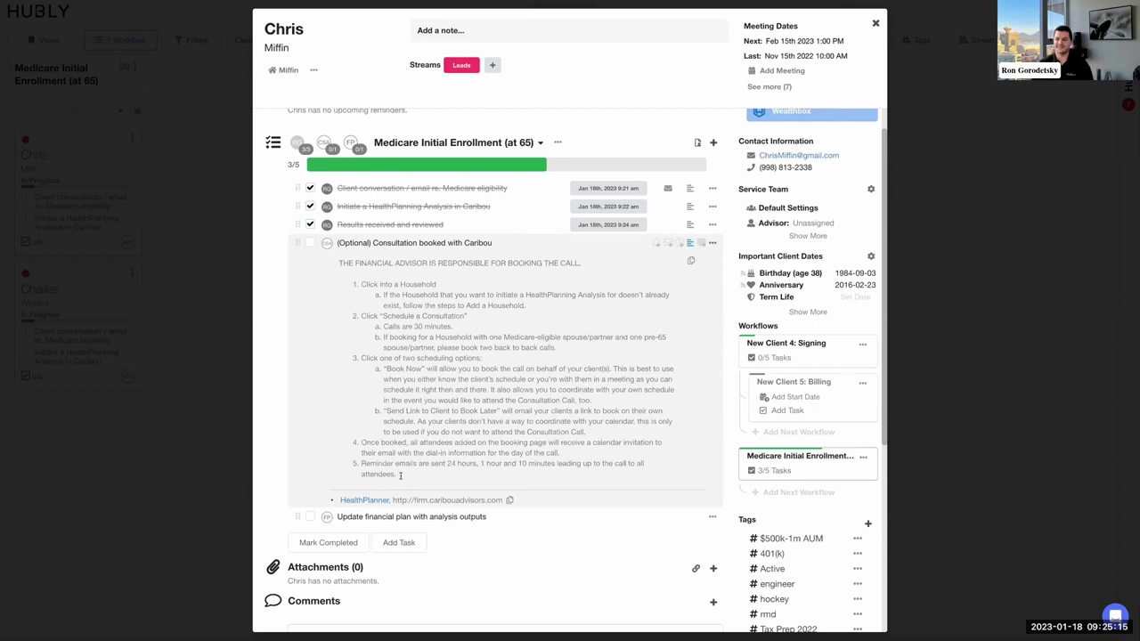
{"action": "left_click", "coordinate": [689, 246]}
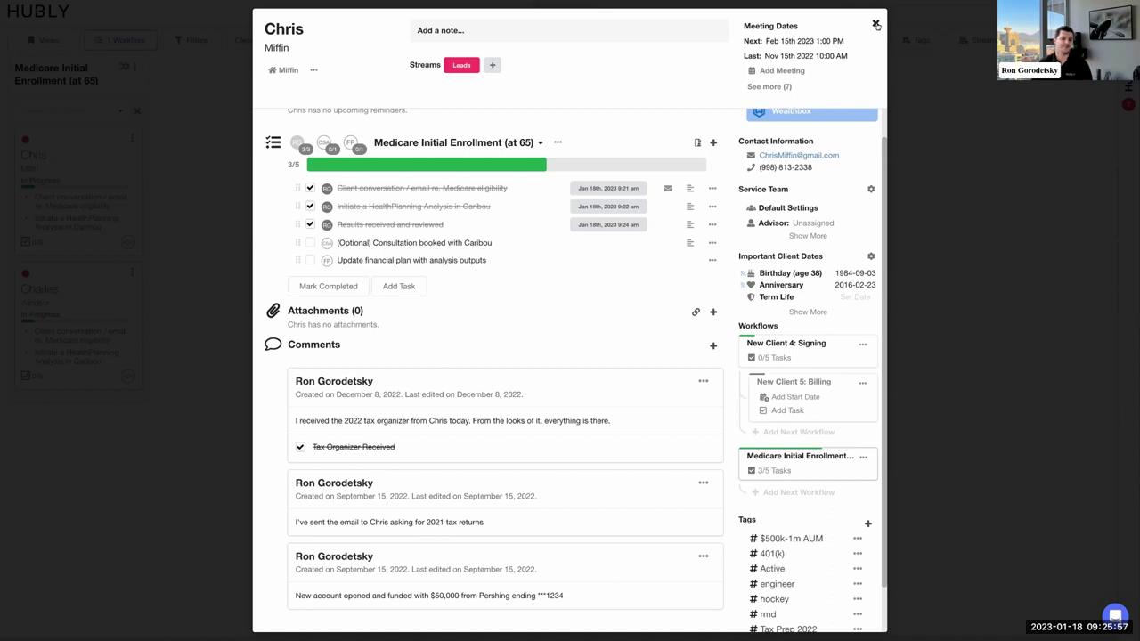
- Close the client's details and the client search, then move the 0/6-task client above the 3/5-task client in the Medicare workflow
{"action": "key", "text": "Escape"}
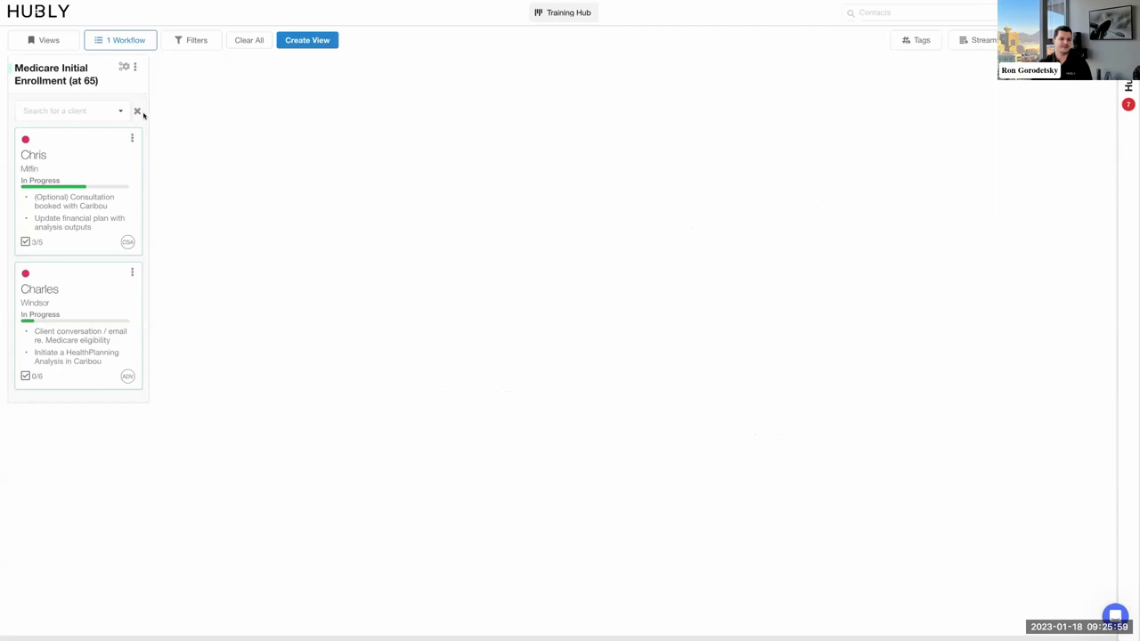
{"action": "left_click", "coordinate": [138, 113]}
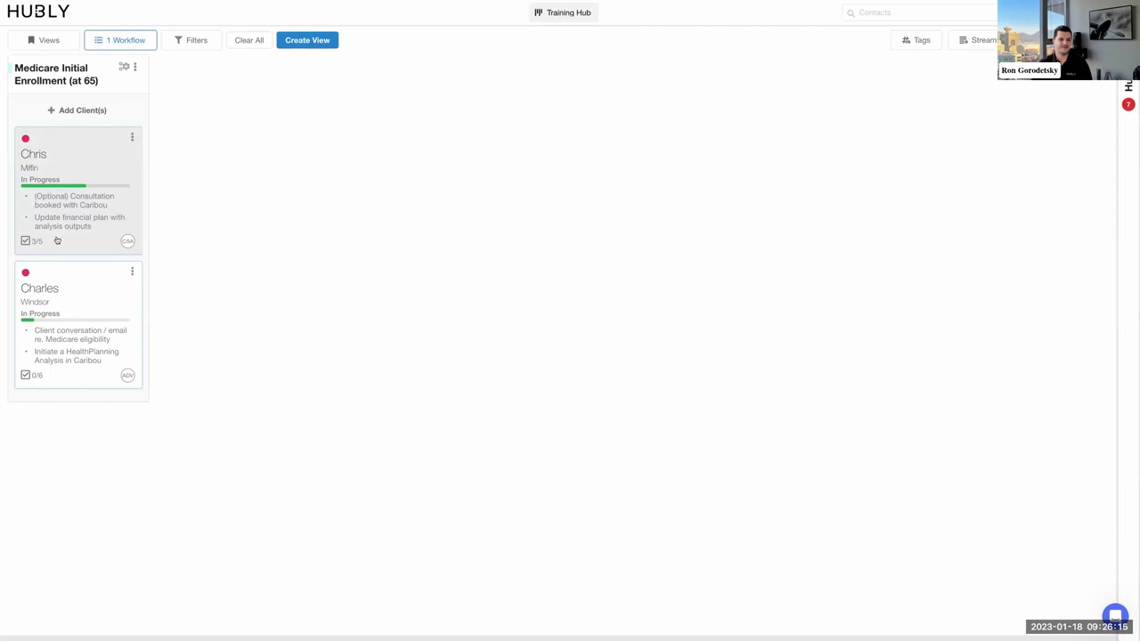
{"action": "left_click_drag", "start_coordinate": [76, 295], "coordinate": [73, 151]}
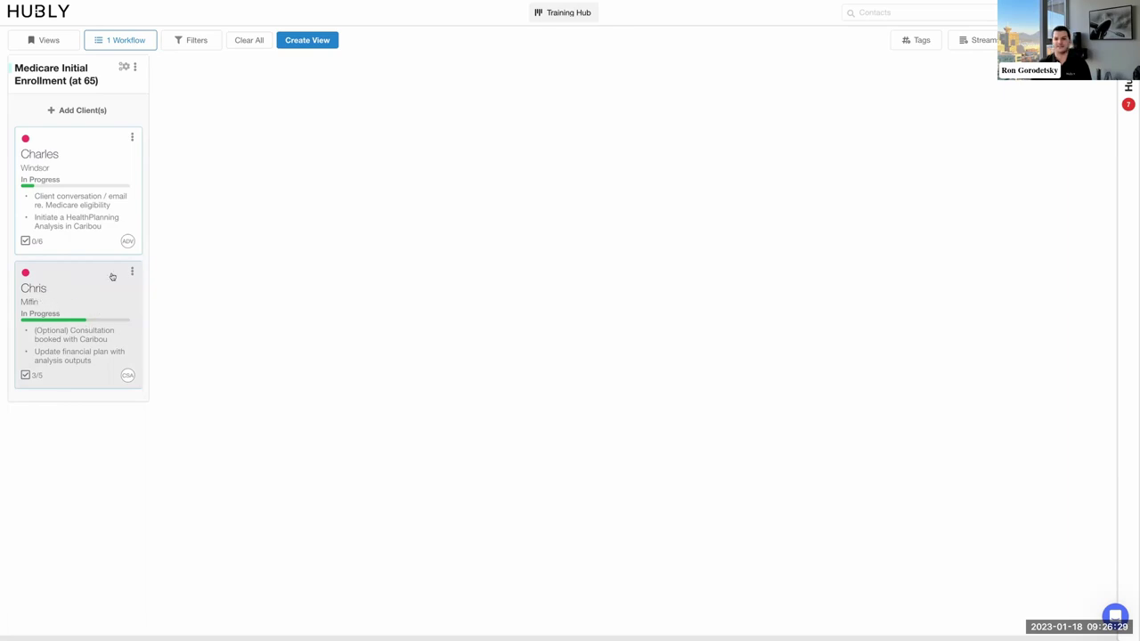
- Open the most recent client's record from the recent contacts
{"action": "left_click", "coordinate": [873, 15]}
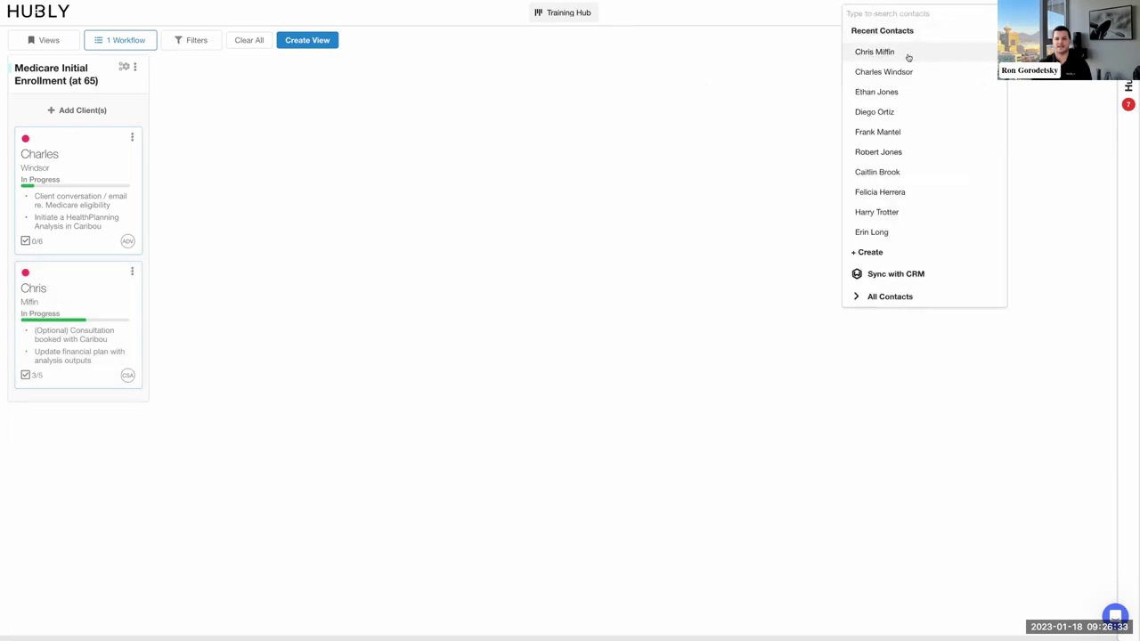
{"action": "left_click", "coordinate": [908, 56]}
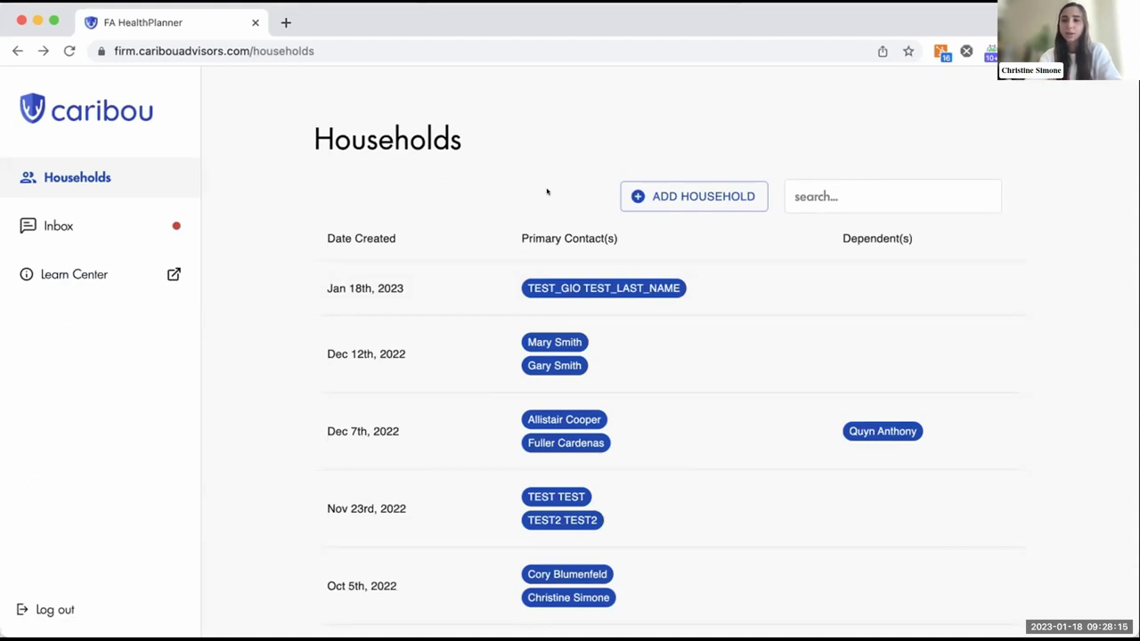
- In Caribou, browse the households list, then review the contact form of a new household and cancel it
{"action": "scroll", "coordinate": [546, 191], "scroll_direction": "down", "scroll_amount": 15}
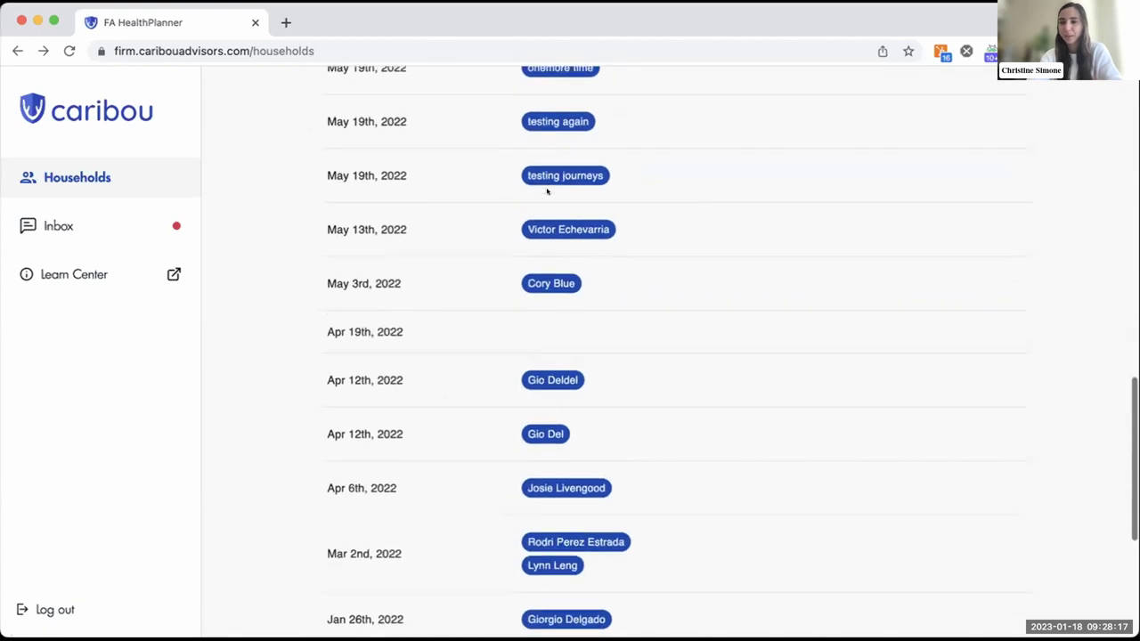
{"action": "scroll", "coordinate": [547, 190], "scroll_direction": "up", "scroll_amount": 15}
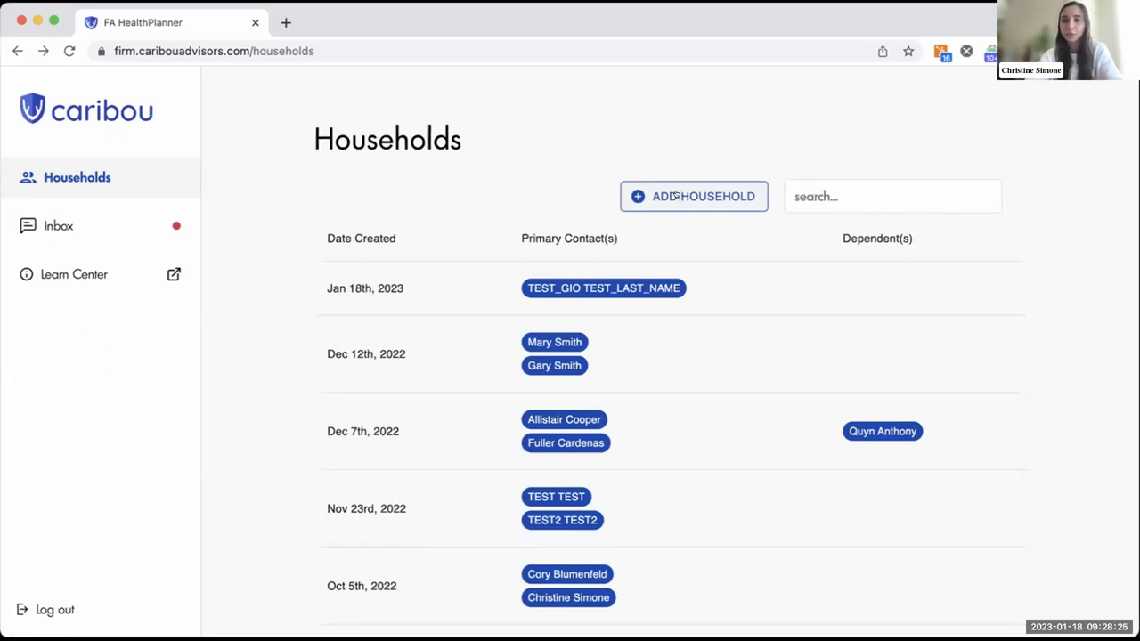
{"action": "left_click", "coordinate": [676, 195]}
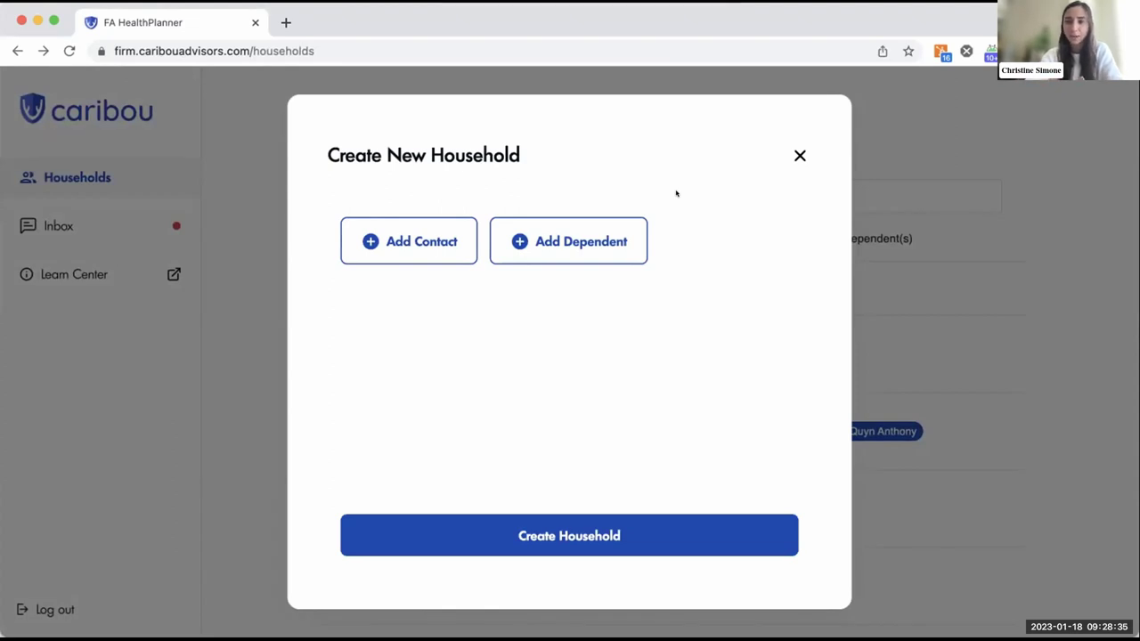
{"action": "left_click", "coordinate": [442, 220]}
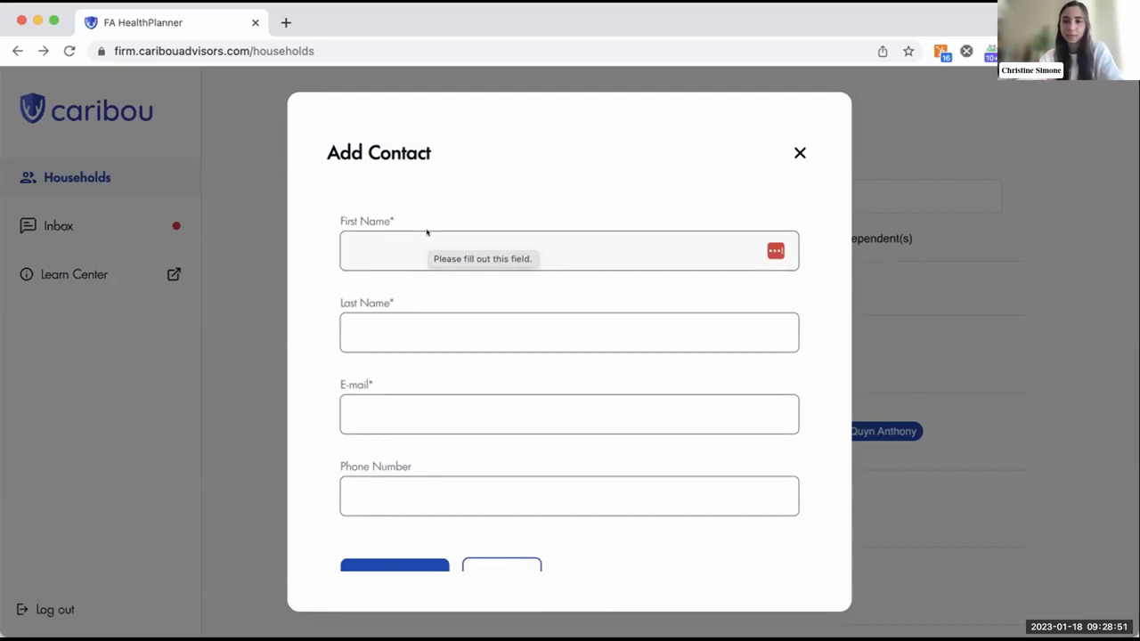
{"action": "scroll", "coordinate": [427, 232], "scroll_direction": "down", "scroll_amount": 1}
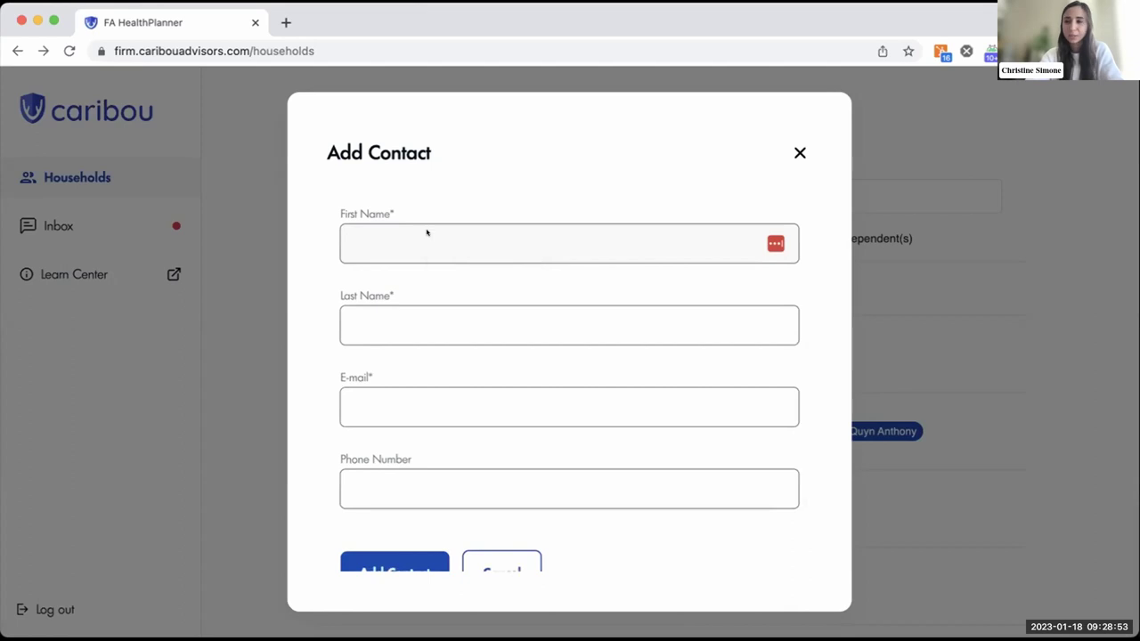
{"action": "scroll", "coordinate": [407, 374], "scroll_direction": "down", "scroll_amount": 2}
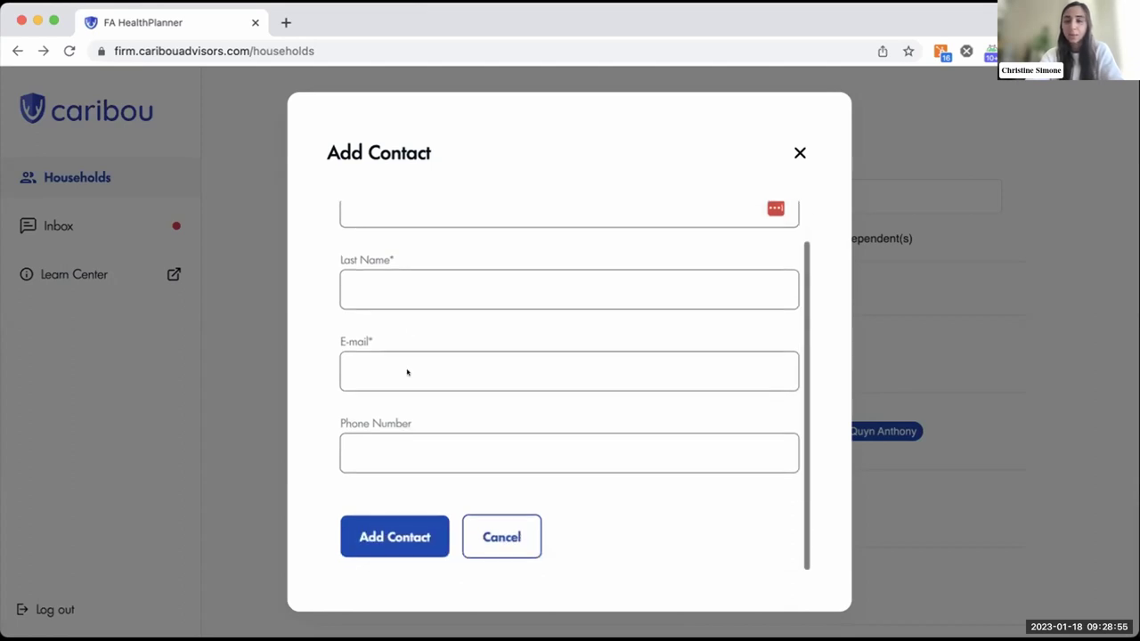
{"action": "left_click", "coordinate": [501, 537]}
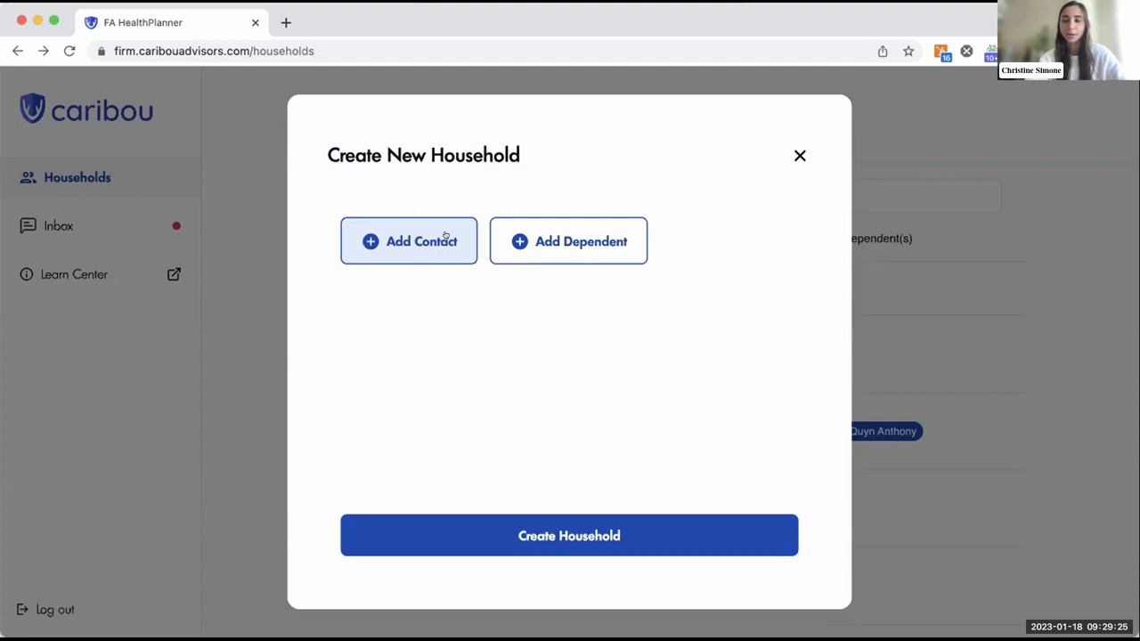
- Review the dependent form for the new household, cancel it, and close the new household without creating it
{"action": "left_click", "coordinate": [568, 241]}
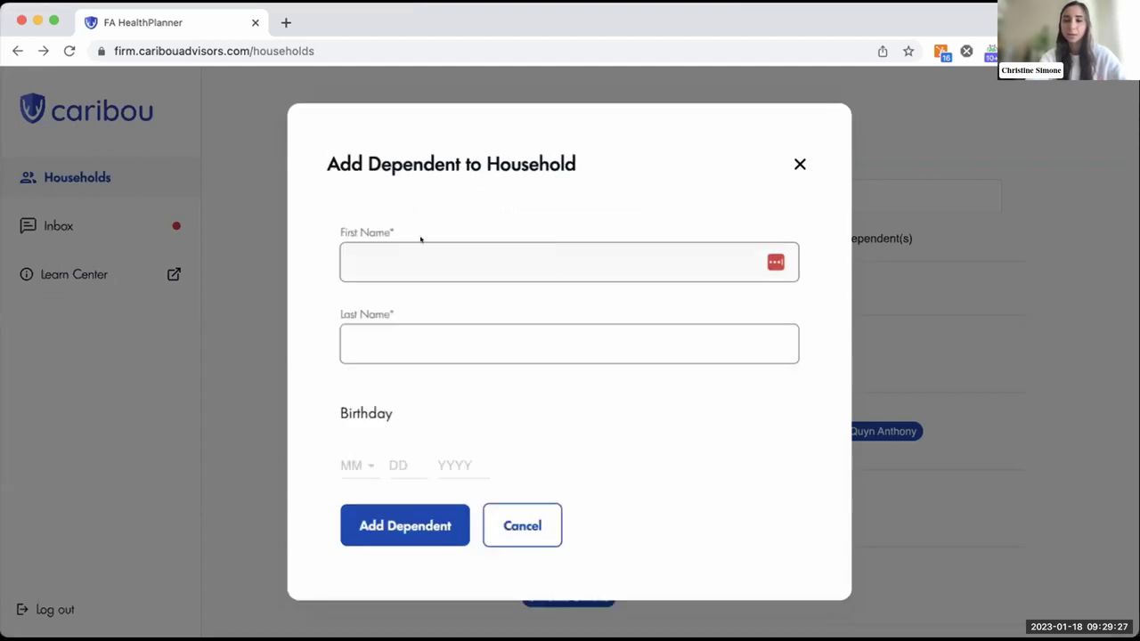
{"action": "left_click", "coordinate": [499, 519]}
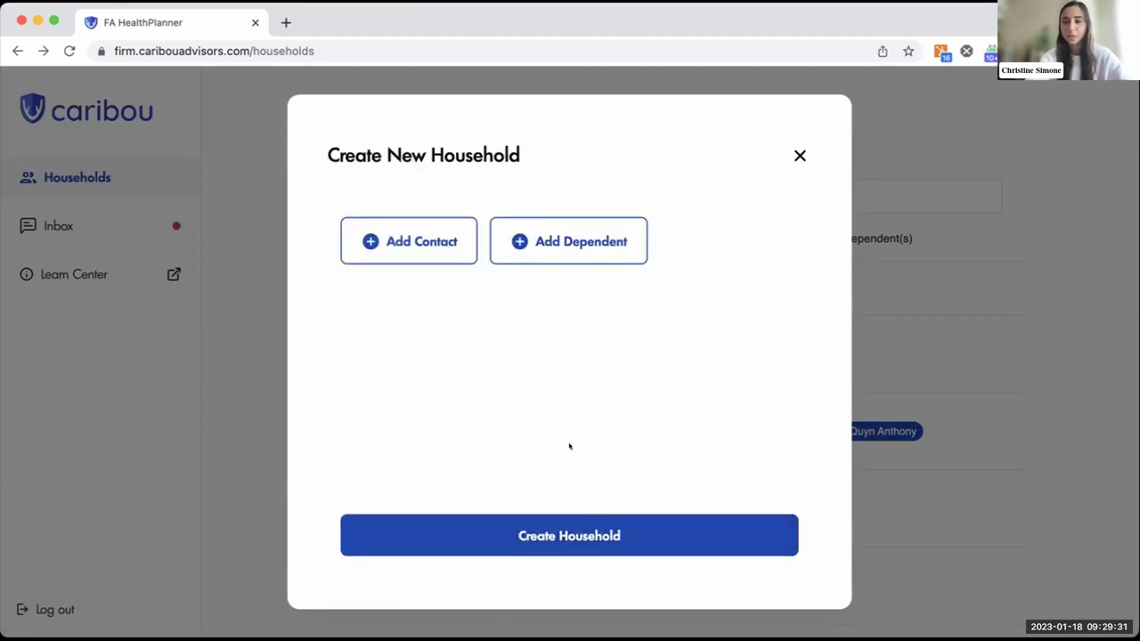
{"action": "left_click", "coordinate": [797, 158]}
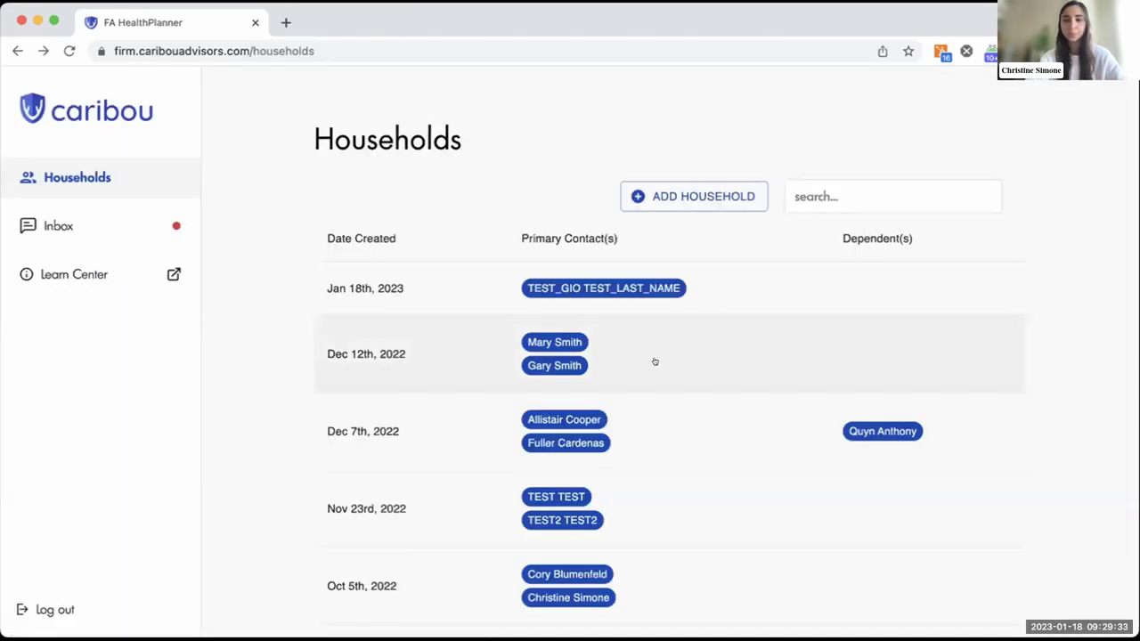
- Initiate a HealthPlanning Analysis for the household created Dec 12th, 2022 and review the Household Changes life events
{"action": "left_click", "coordinate": [660, 360]}
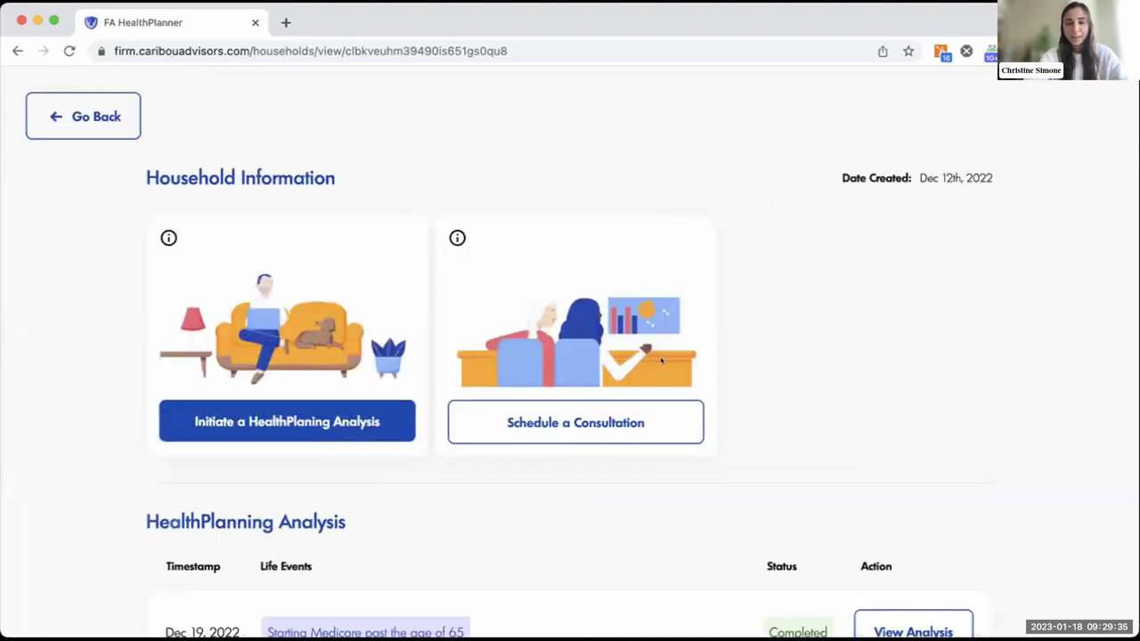
{"action": "left_click", "coordinate": [321, 415]}
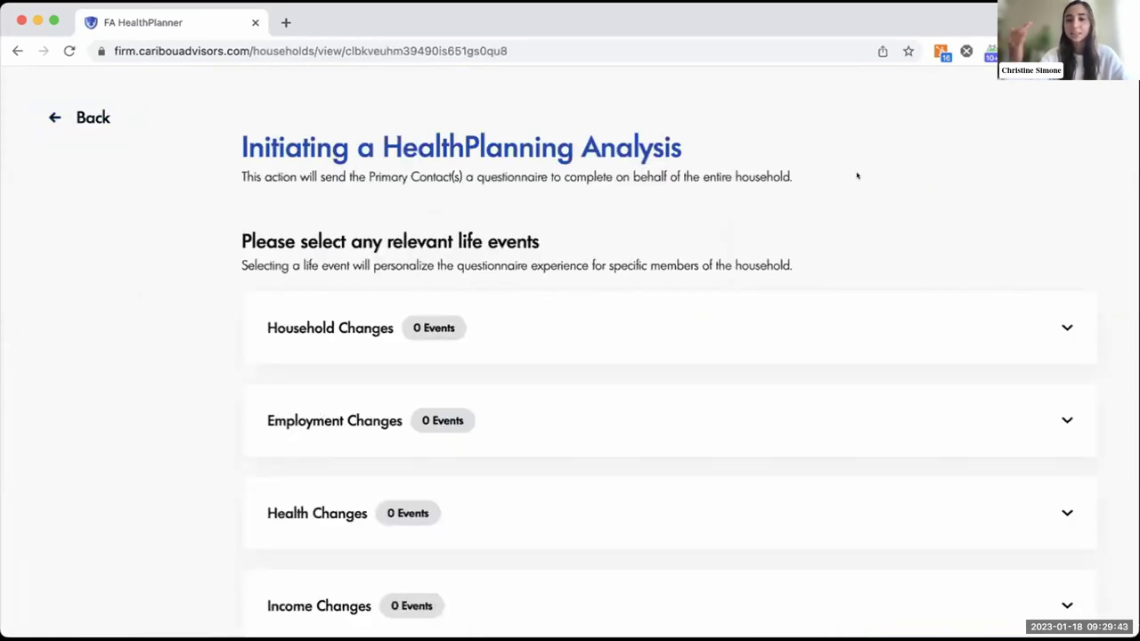
{"action": "scroll", "coordinate": [855, 175], "scroll_direction": "down", "scroll_amount": 2}
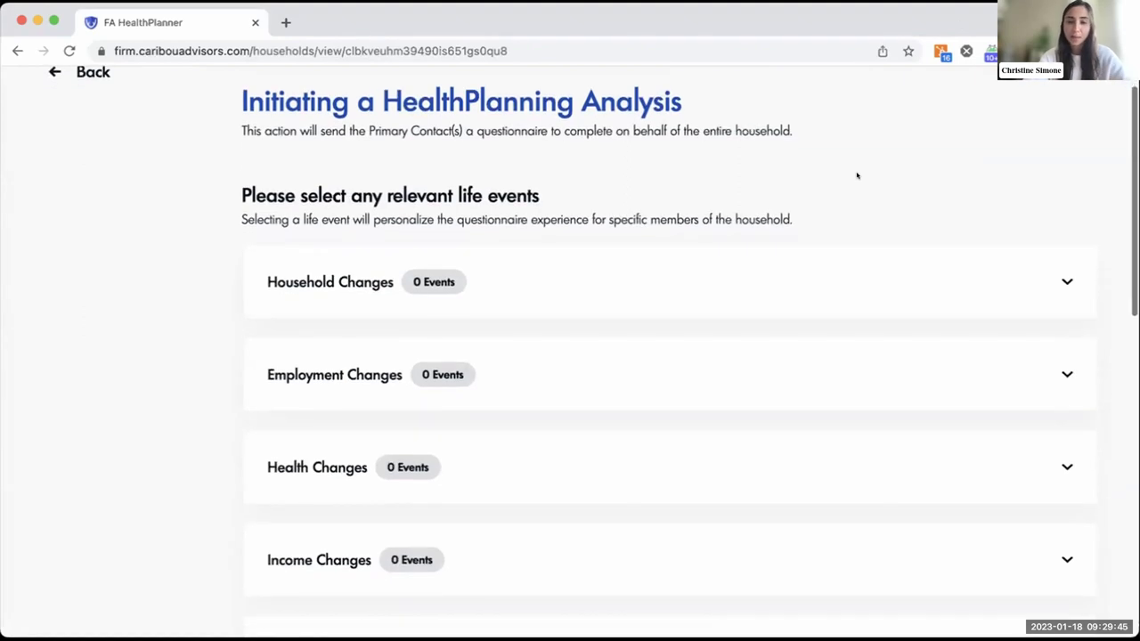
{"action": "left_click", "coordinate": [827, 277]}
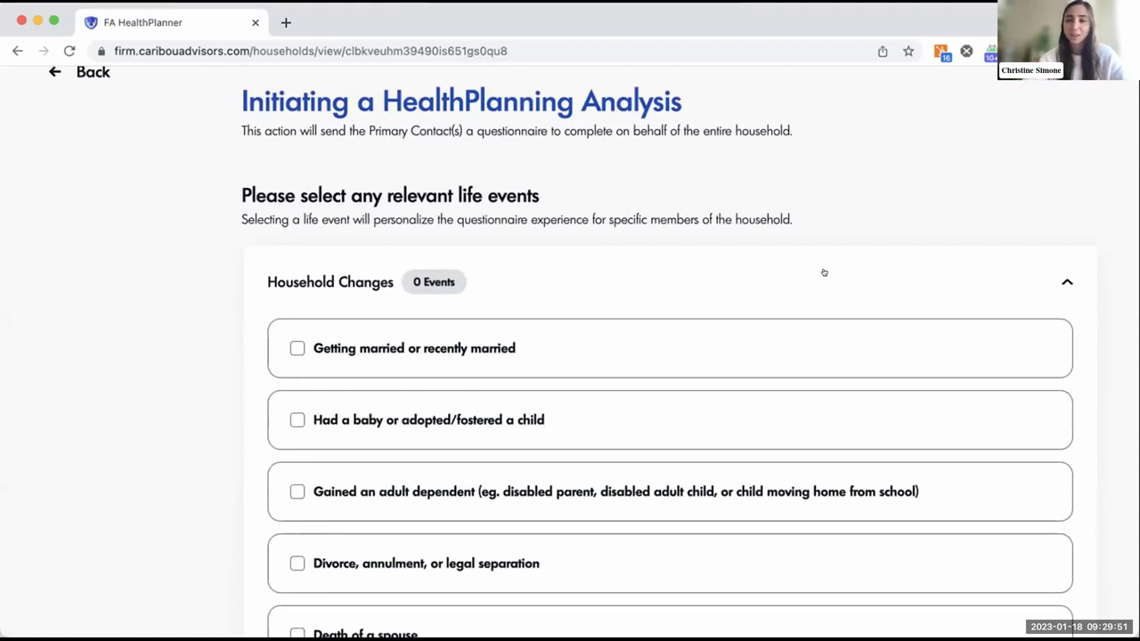
{"action": "scroll", "coordinate": [823, 273], "scroll_direction": "down", "scroll_amount": 3}
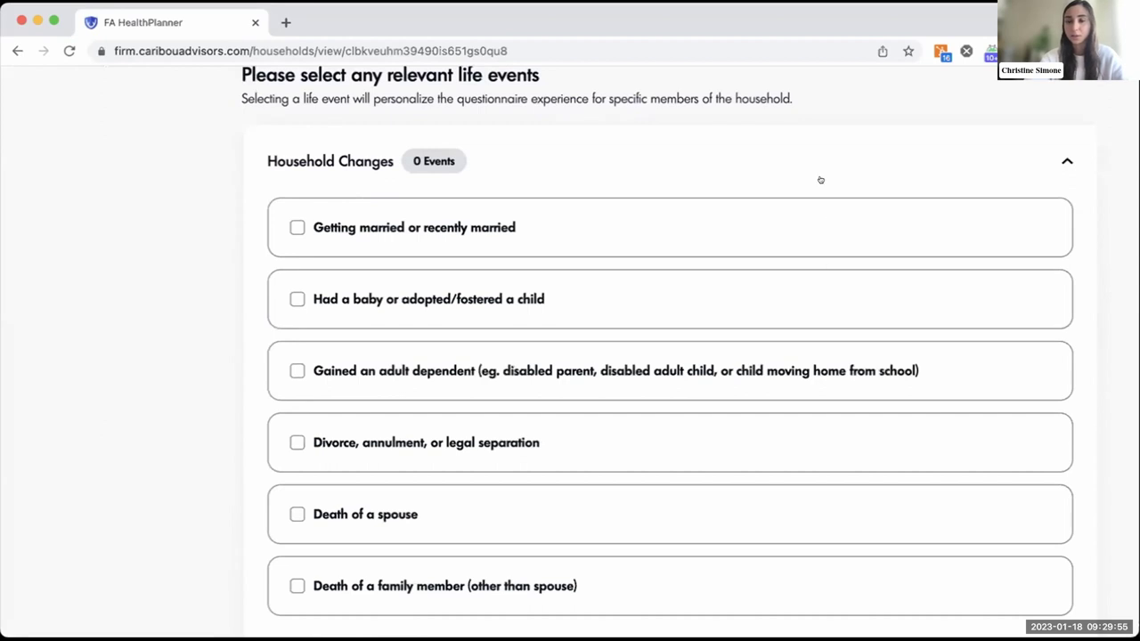
{"action": "left_click", "coordinate": [819, 143]}
- Under Exploring or Changing Medicare, select "Starting Medicare past the age of 65" for the household's second member, then collapse the section
{"action": "scroll", "coordinate": [820, 142], "scroll_direction": "down", "scroll_amount": 3}
{"action": "scroll", "coordinate": [820, 143], "scroll_direction": "down", "scroll_amount": 5}
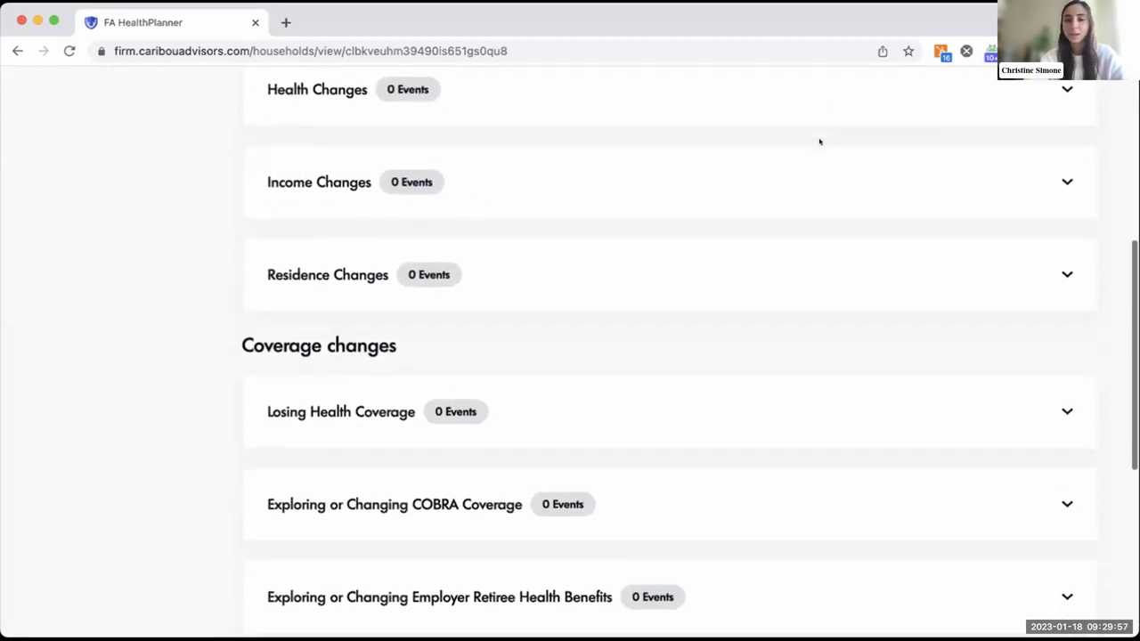
{"action": "scroll", "coordinate": [820, 142], "scroll_direction": "down", "scroll_amount": 1}
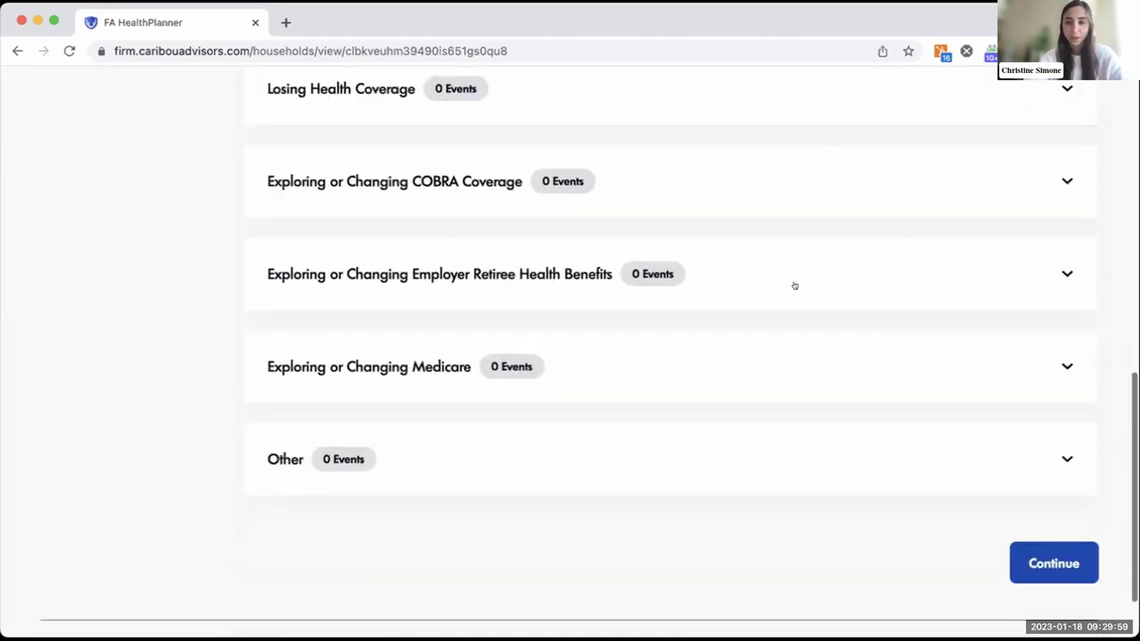
{"action": "left_click", "coordinate": [783, 371]}
{"action": "scroll", "coordinate": [782, 370], "scroll_direction": "down", "scroll_amount": 4}
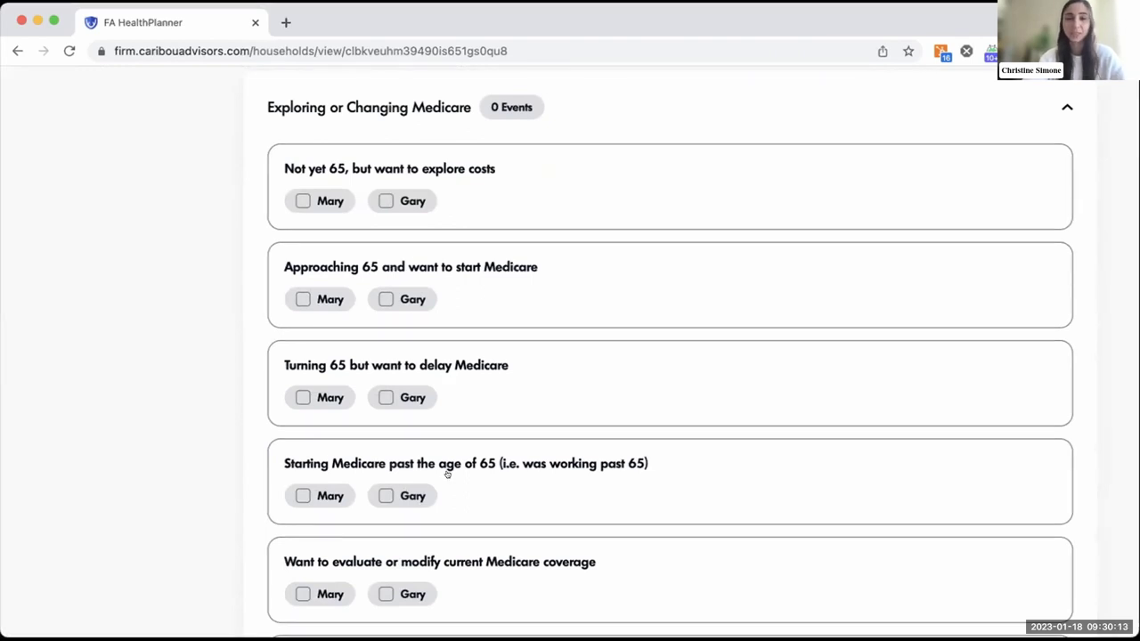
{"action": "left_click", "coordinate": [408, 492]}
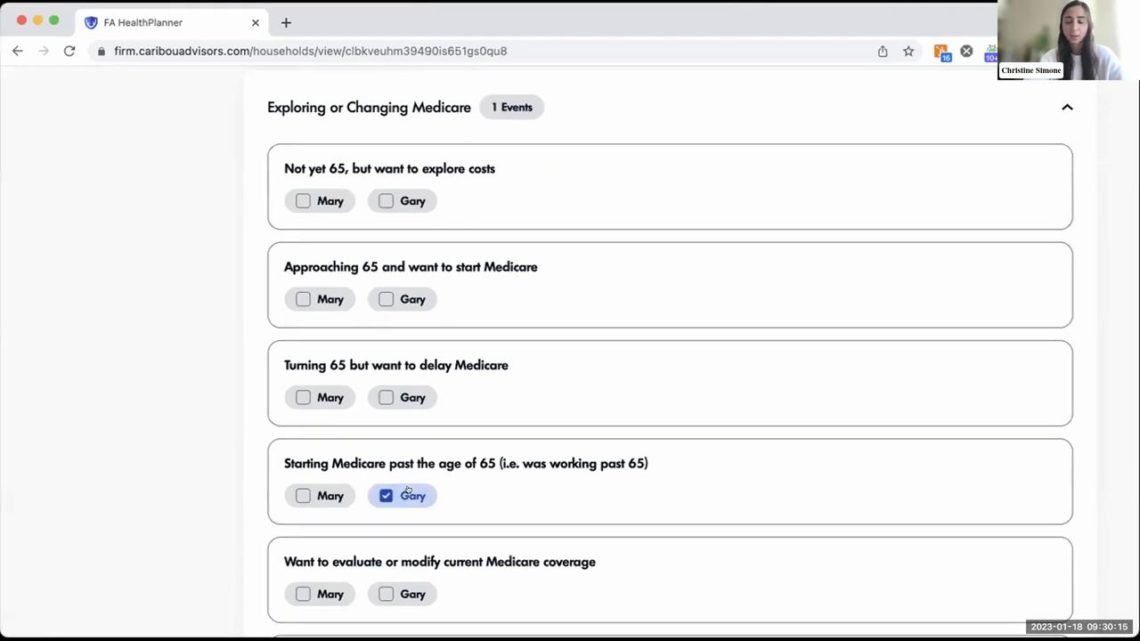
{"action": "left_click", "coordinate": [847, 104]}
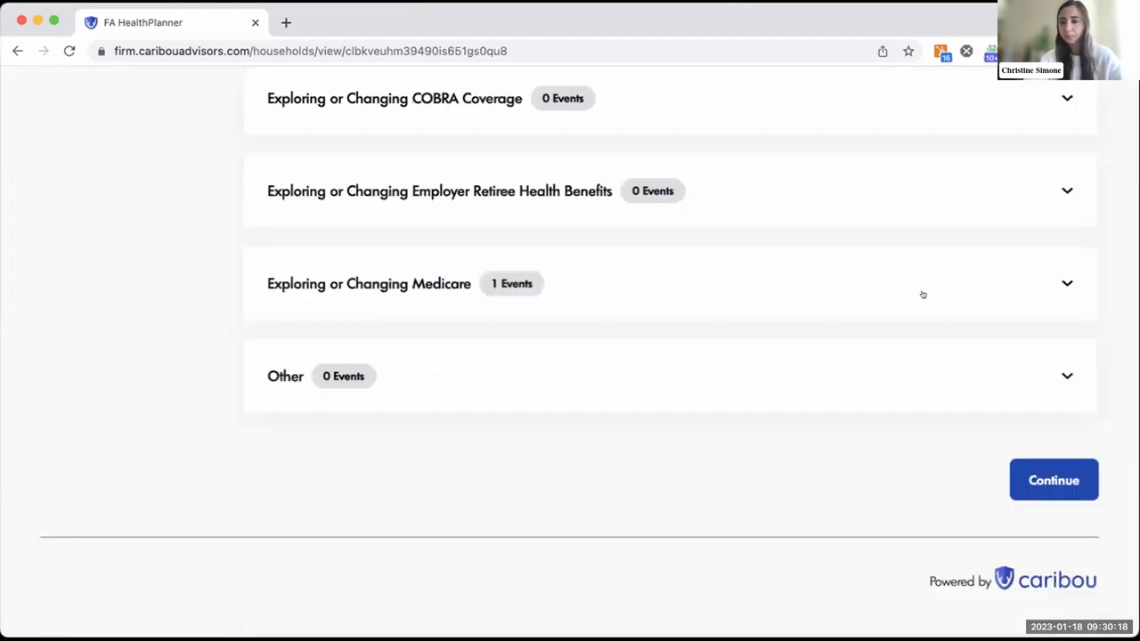
- Continue to the analysis's Additional considerations, then back out to the households list without launching it
{"action": "left_click", "coordinate": [1015, 478]}
{"action": "scroll", "coordinate": [979, 356], "scroll_direction": "up", "scroll_amount": 1}
{"action": "scroll", "coordinate": [972, 331], "scroll_direction": "up", "scroll_amount": 1}
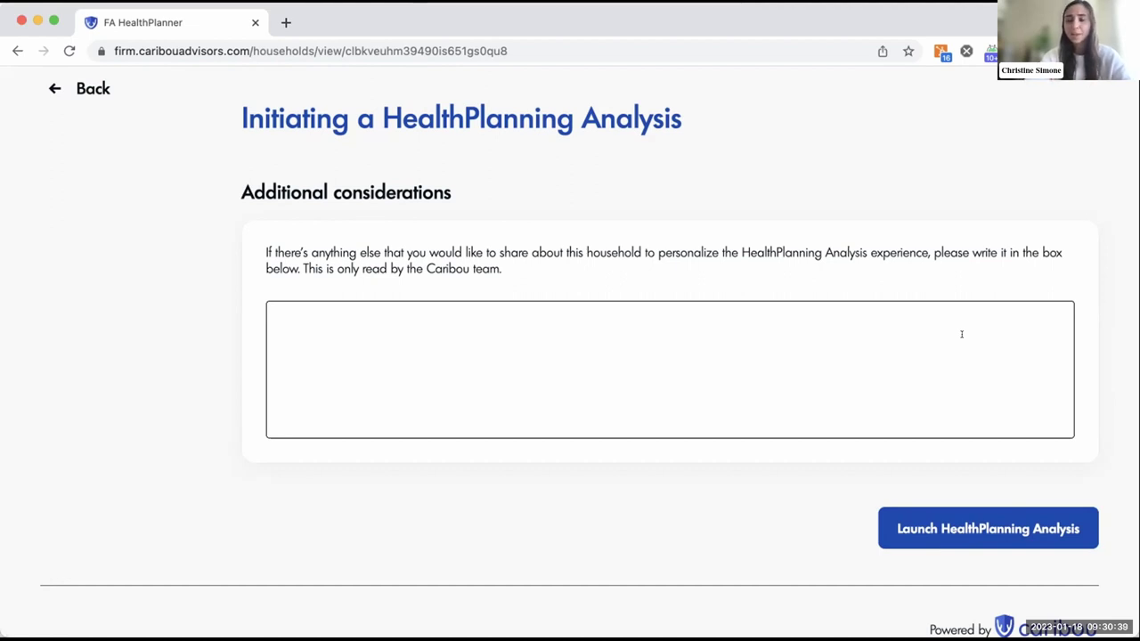
{"action": "left_click", "coordinate": [973, 516]}
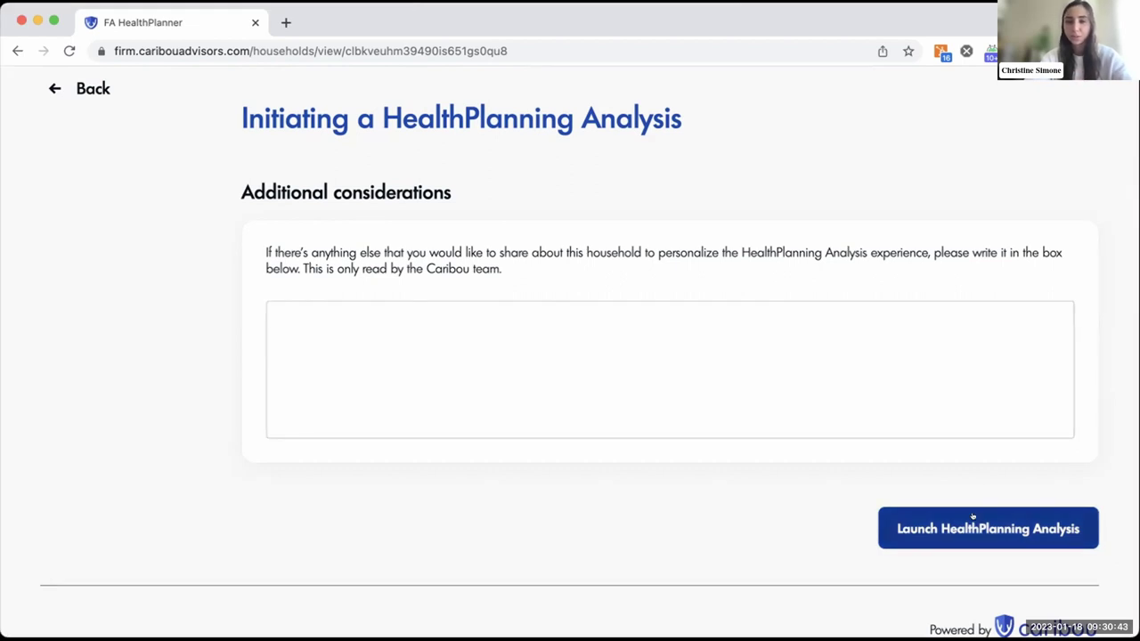
{"action": "left_click", "coordinate": [87, 91]}
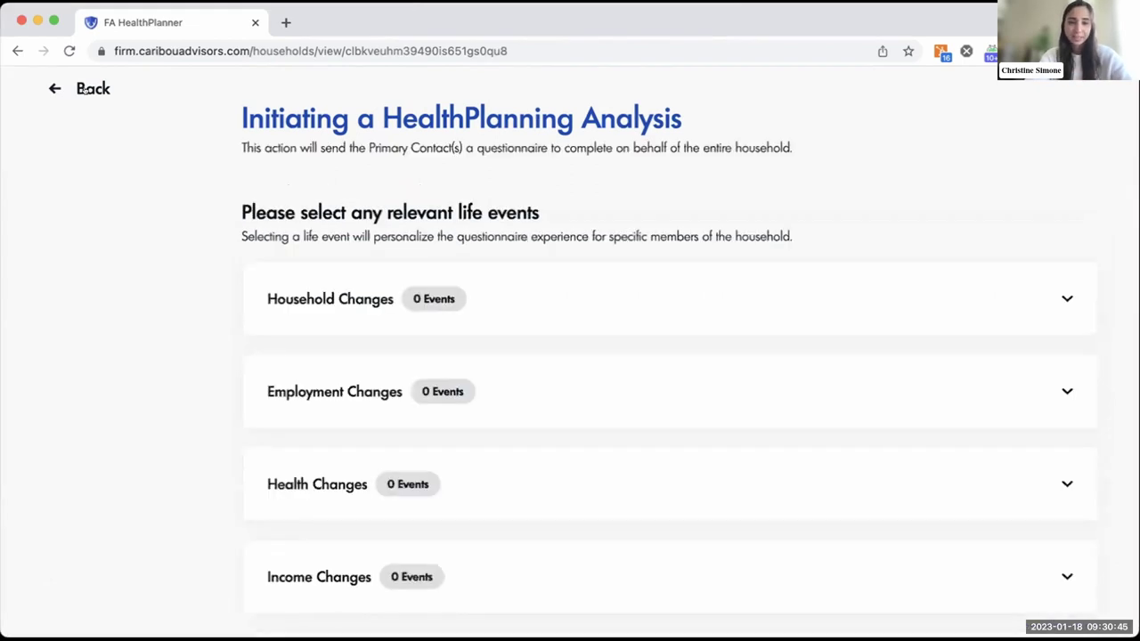
{"action": "left_click", "coordinate": [86, 91]}
{"action": "left_click", "coordinate": [80, 116]}
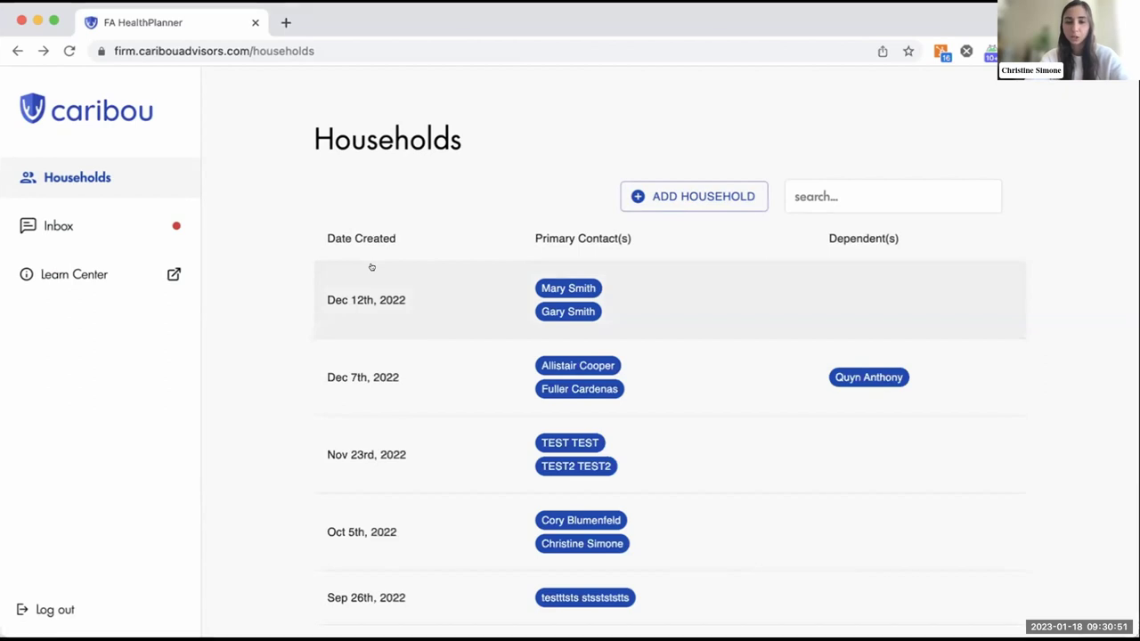
- Open the Jan 18th conversation in the inbox and read the HealthPlan Analysis questionnaire message sent to the household
{"action": "left_click", "coordinate": [159, 228]}
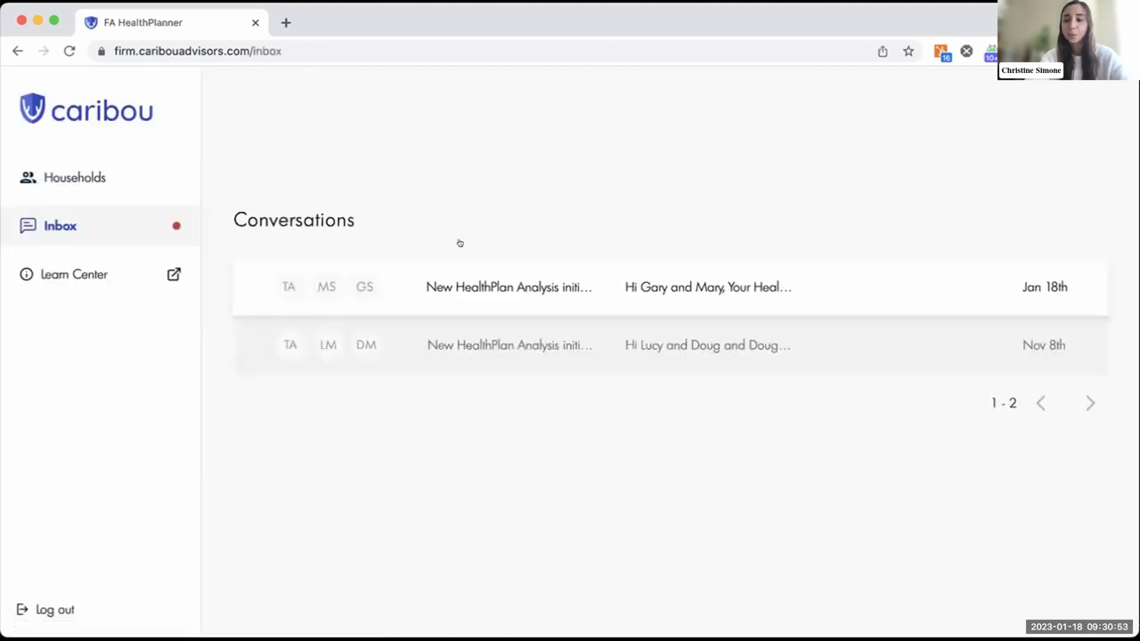
{"action": "left_click", "coordinate": [500, 287]}
{"action": "scroll", "coordinate": [573, 289], "scroll_direction": "down", "scroll_amount": 3}
{"action": "scroll", "coordinate": [573, 290], "scroll_direction": "down", "scroll_amount": 2}
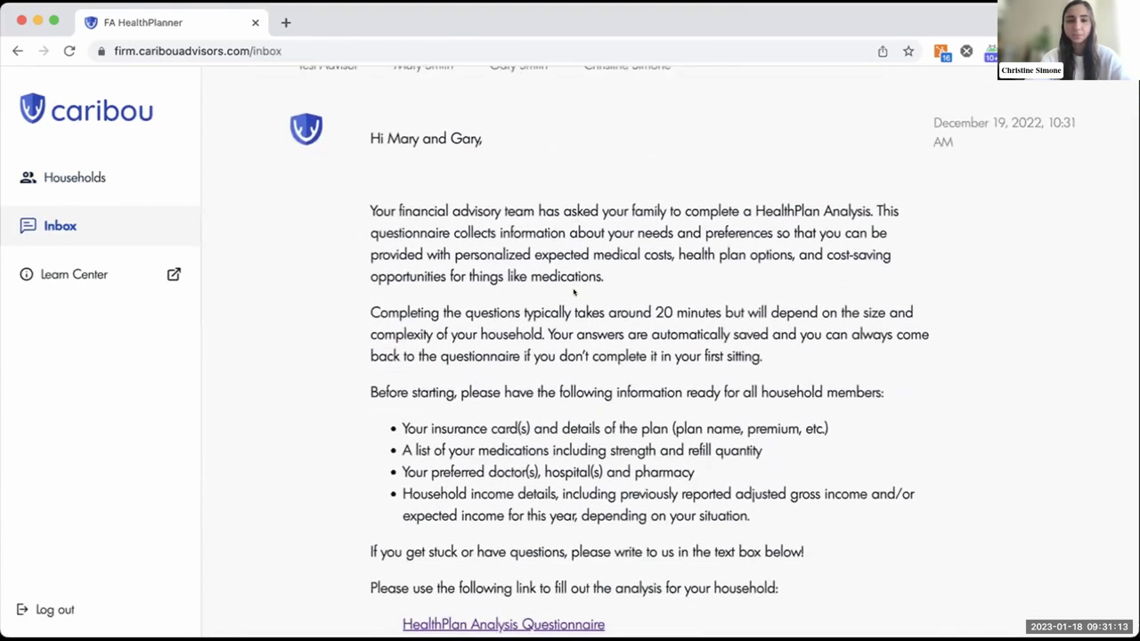
- Reopen the household created Dec 12th, 2022 and view its completed Dec 19, 2022 HealthPlanning Analysis
{"action": "left_click", "coordinate": [111, 170]}
{"action": "left_click", "coordinate": [508, 308]}
{"action": "scroll", "coordinate": [757, 338], "scroll_direction": "down", "scroll_amount": 1}
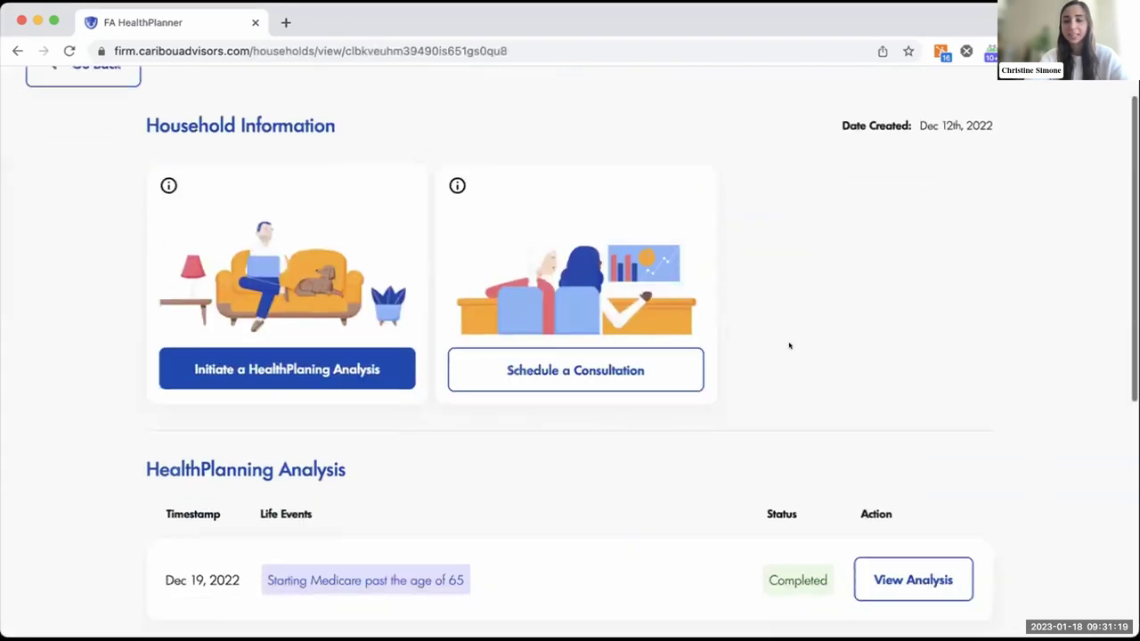
{"action": "scroll", "coordinate": [788, 345], "scroll_direction": "down", "scroll_amount": 2}
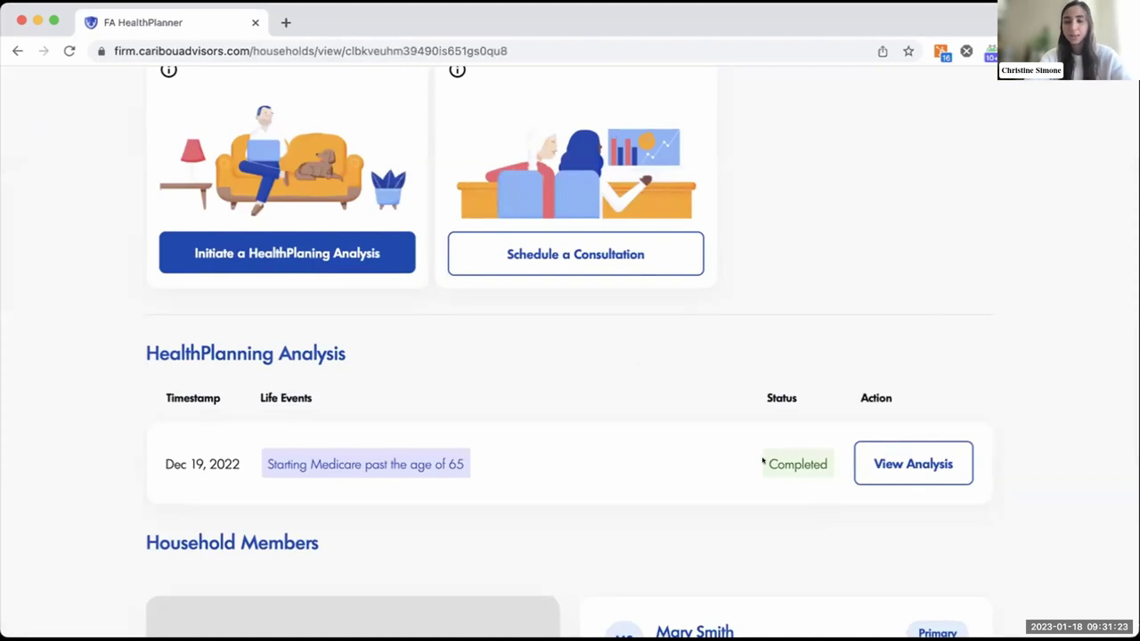
{"action": "left_click", "coordinate": [896, 473]}
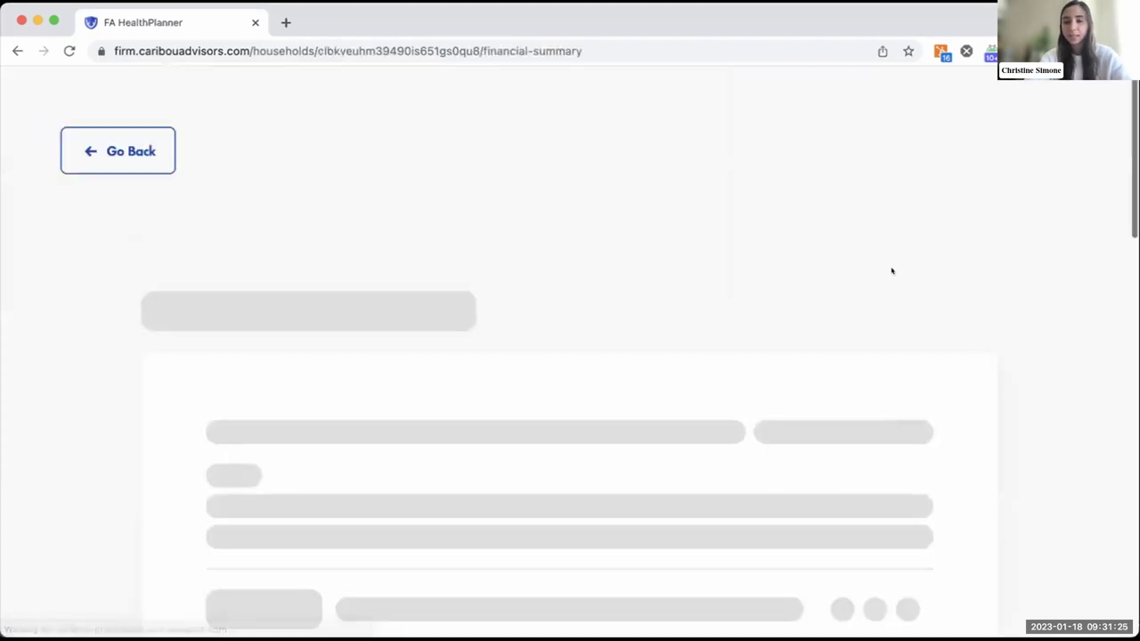
{"action": "scroll", "coordinate": [891, 262], "scroll_direction": "down", "scroll_amount": 2}
{"action": "scroll", "coordinate": [313, 398], "scroll_direction": "down", "scroll_amount": 1}
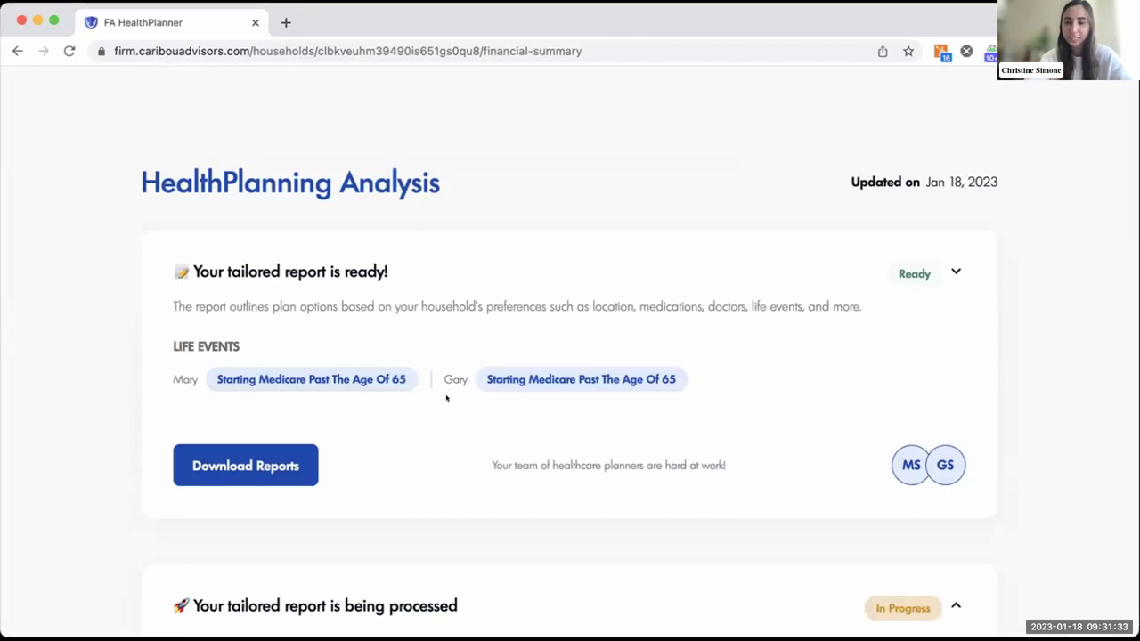
- Expand the household's 2022 current coverage in the Healthcare Financial Summary, review its annual fixed fees and financial risk, and close the details
{"action": "scroll", "coordinate": [445, 395], "scroll_direction": "down", "scroll_amount": 7}
{"action": "scroll", "coordinate": [446, 398], "scroll_direction": "down", "scroll_amount": 3}
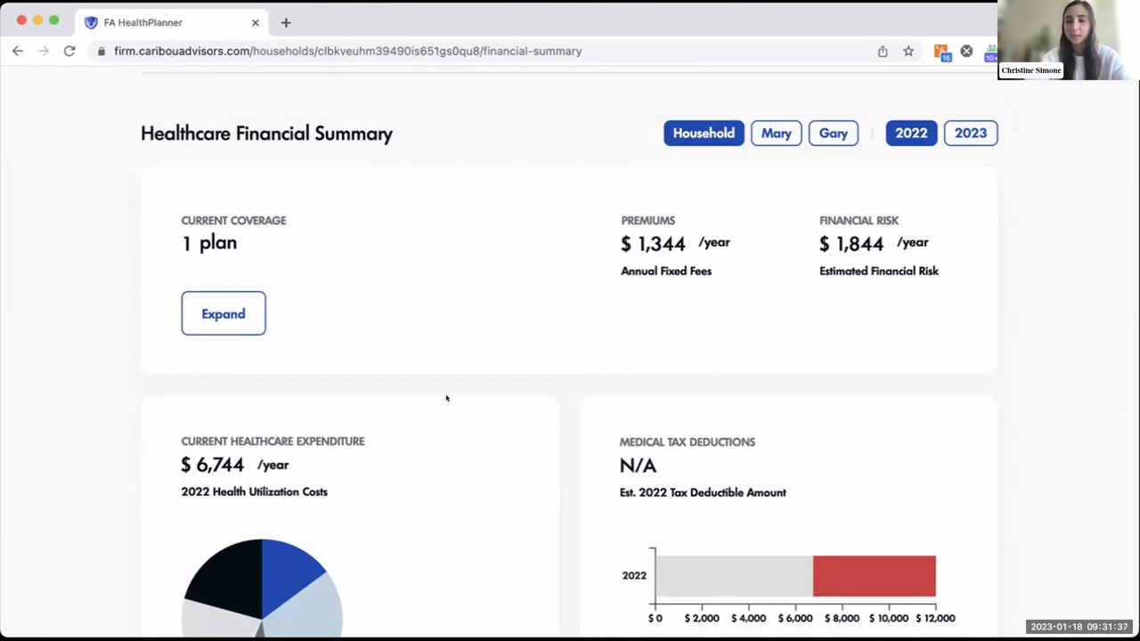
{"action": "scroll", "coordinate": [711, 279], "scroll_direction": "down", "scroll_amount": 1}
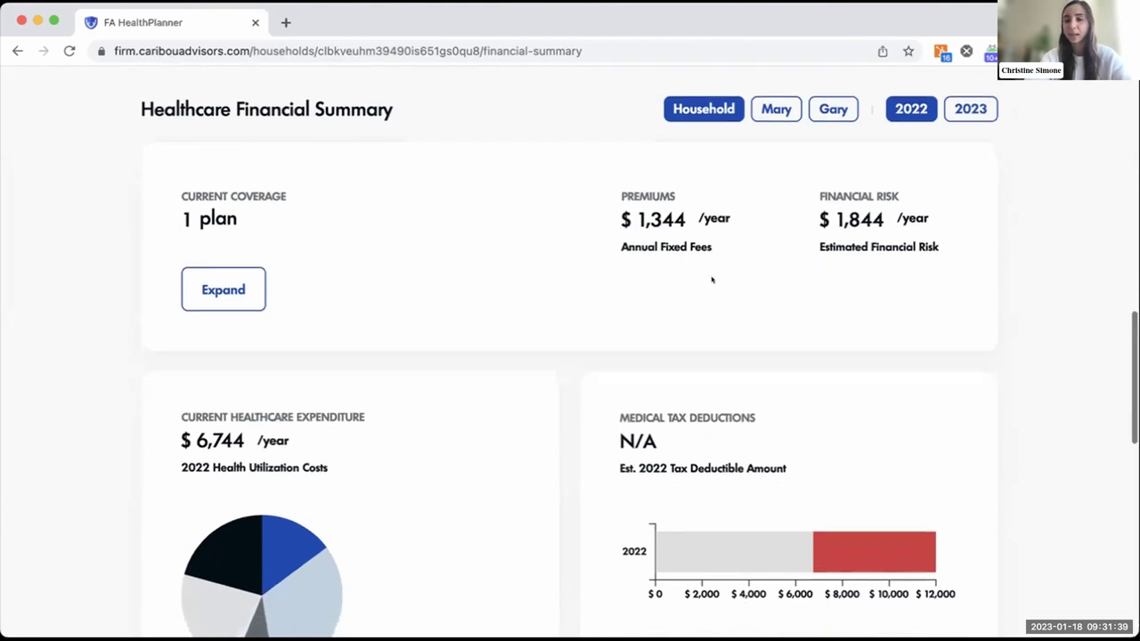
{"action": "left_click", "coordinate": [203, 292]}
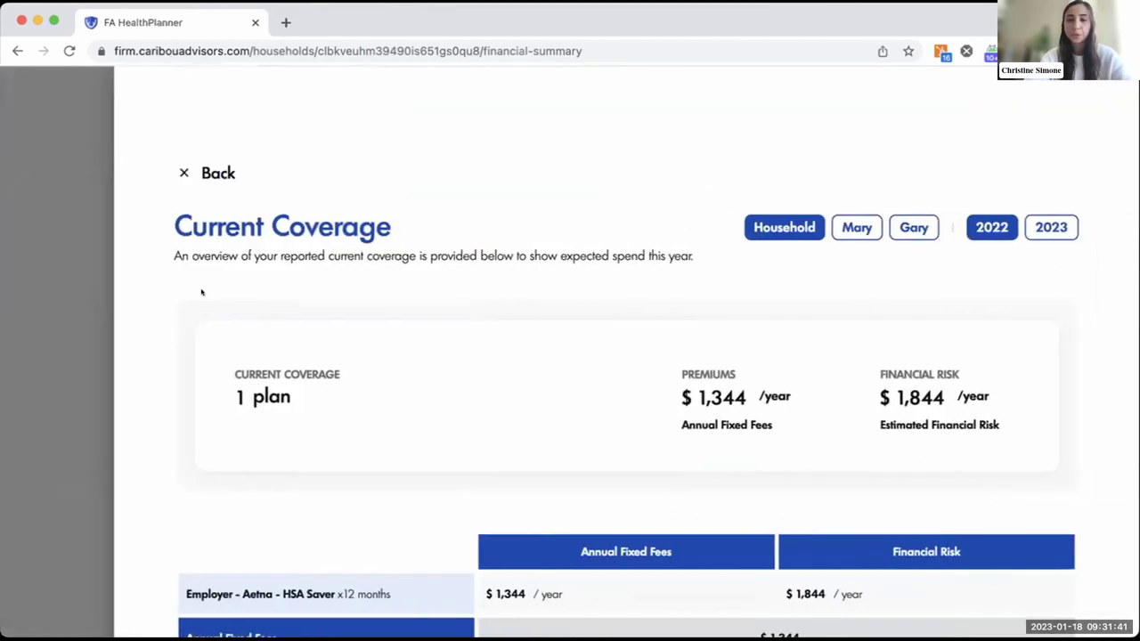
{"action": "scroll", "coordinate": [535, 265], "scroll_direction": "down", "scroll_amount": 3}
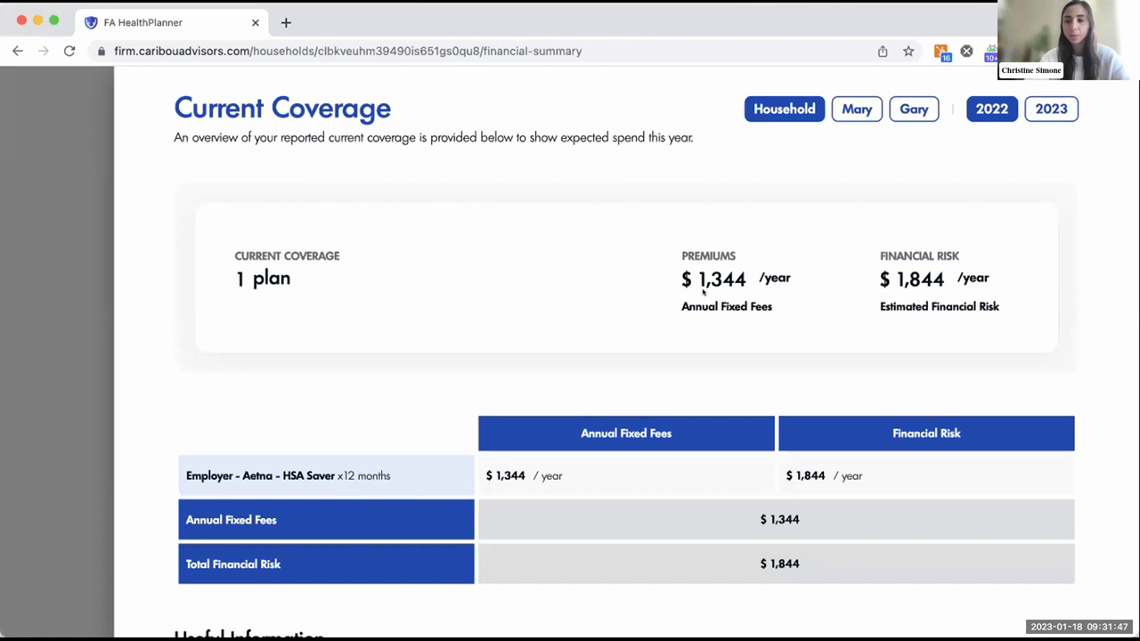
{"action": "scroll", "coordinate": [893, 320], "scroll_direction": "up", "scroll_amount": 2}
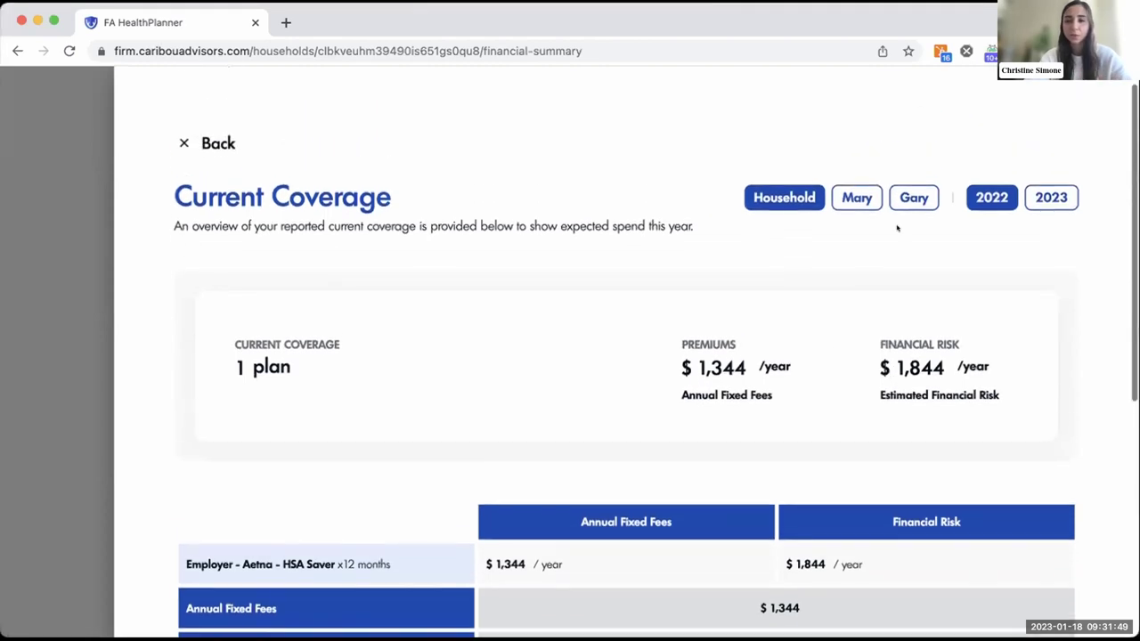
{"action": "left_click", "coordinate": [200, 142]}
- Review the summary's healthcare expenditure, medical tax deductions and health savings account sections, and return to the HealthPlanning Analysis report that is ready
{"action": "scroll", "coordinate": [407, 293], "scroll_direction": "down", "scroll_amount": 3}
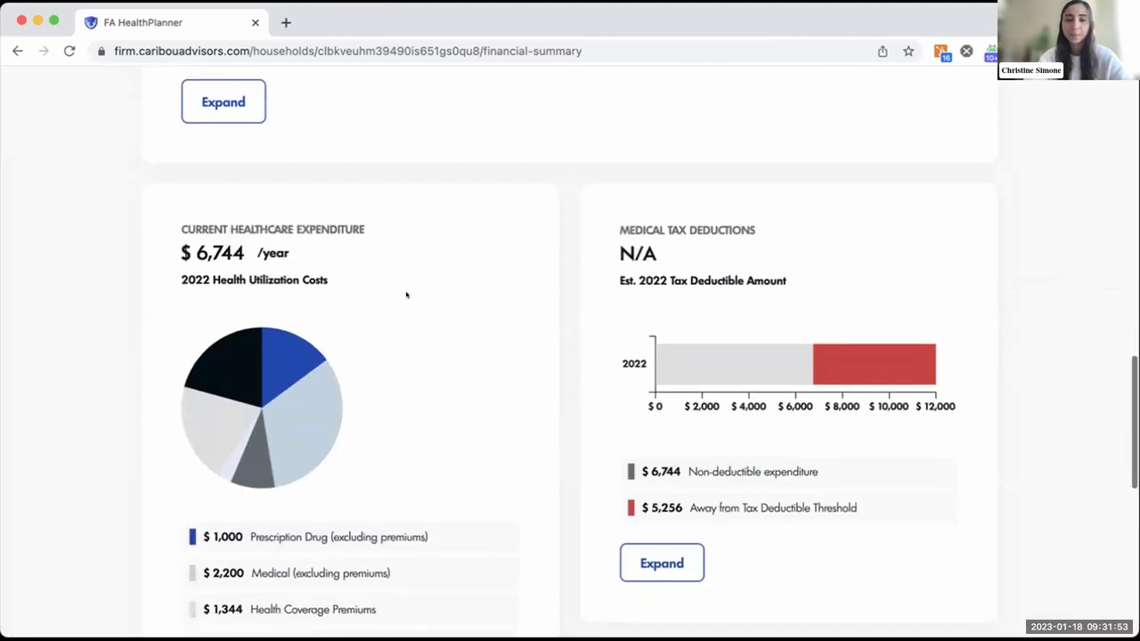
{"action": "scroll", "coordinate": [406, 293], "scroll_direction": "down", "scroll_amount": 1}
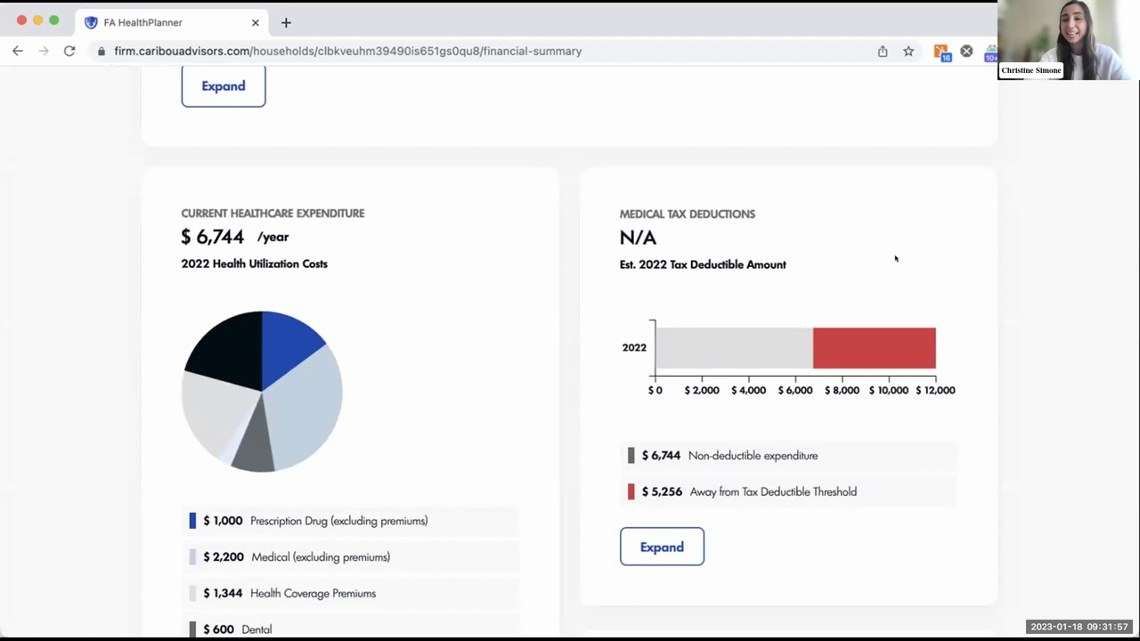
{"action": "scroll", "coordinate": [895, 258], "scroll_direction": "down", "scroll_amount": 3}
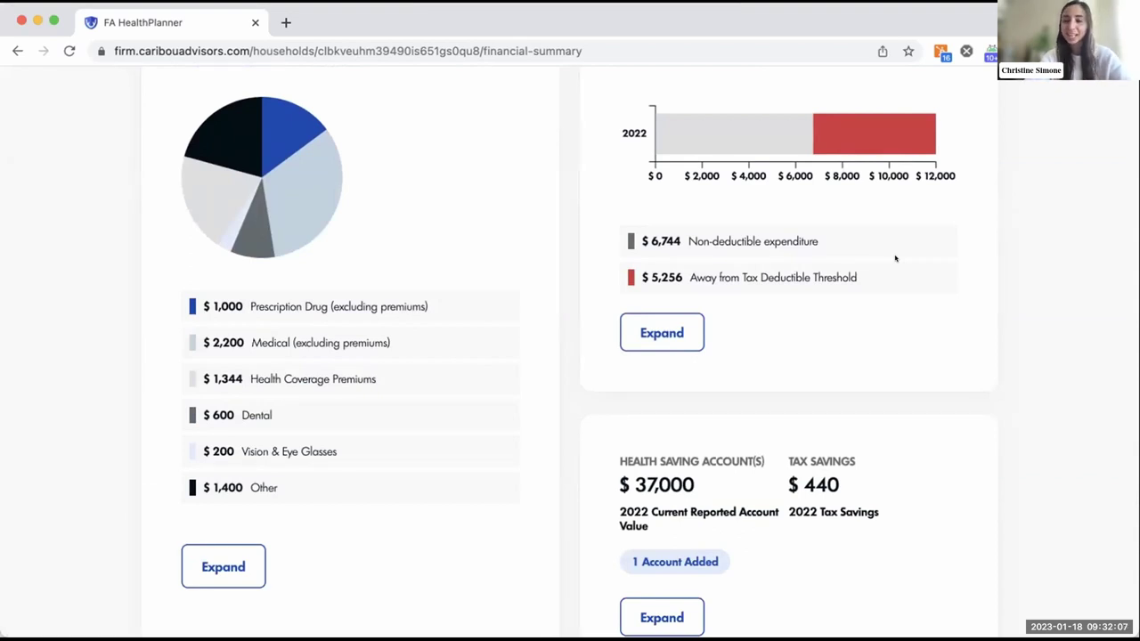
{"action": "scroll", "coordinate": [894, 258], "scroll_direction": "down", "scroll_amount": 5}
{"action": "scroll", "coordinate": [894, 258], "scroll_direction": "up", "scroll_amount": 5}
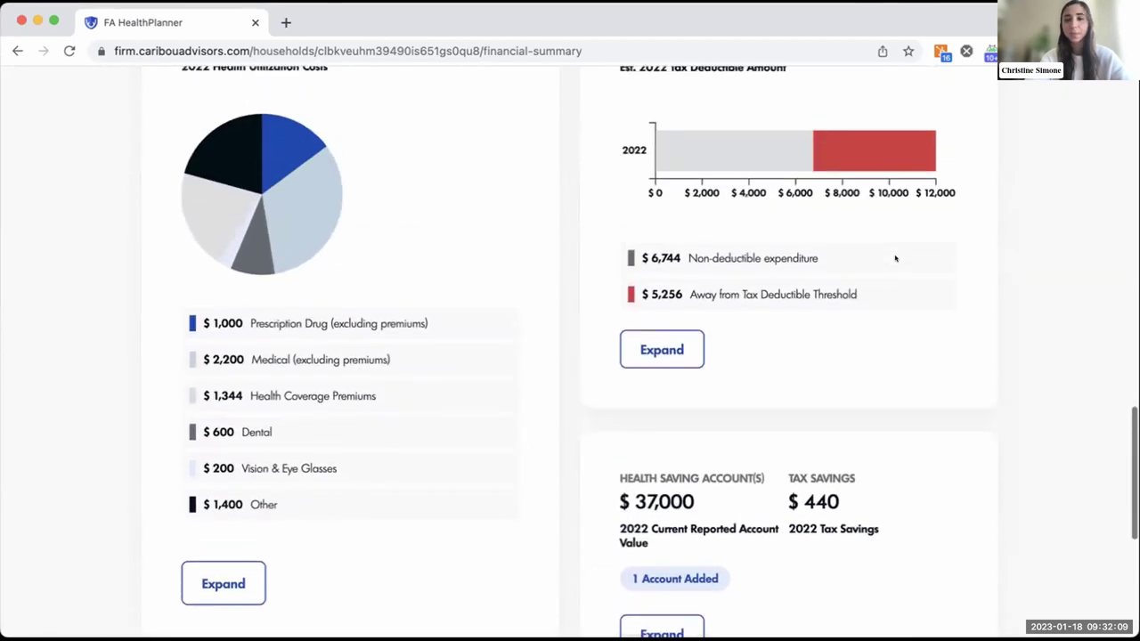
{"action": "scroll", "coordinate": [895, 258], "scroll_direction": "up", "scroll_amount": 4}
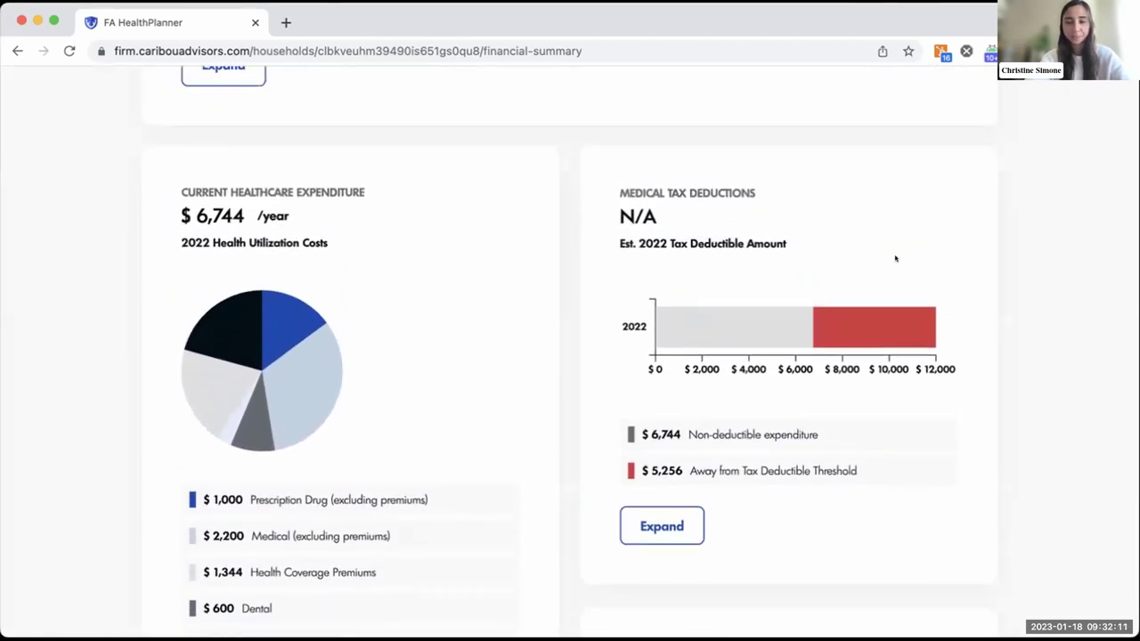
{"action": "scroll", "coordinate": [895, 258], "scroll_direction": "up", "scroll_amount": 4}
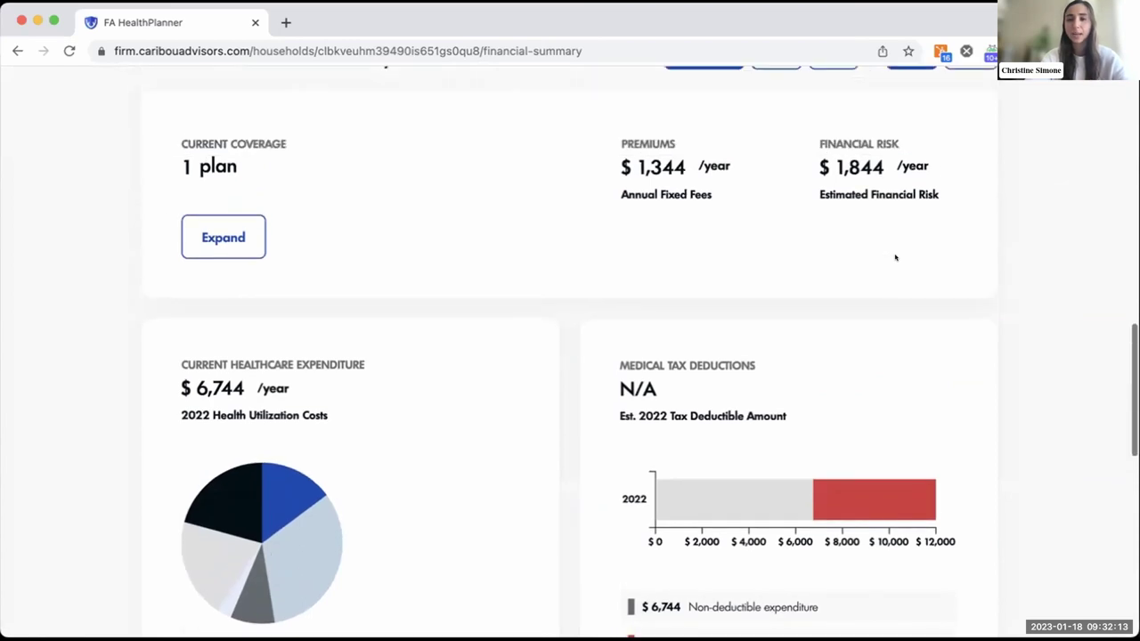
{"action": "scroll", "coordinate": [895, 258], "scroll_direction": "up", "scroll_amount": 6}
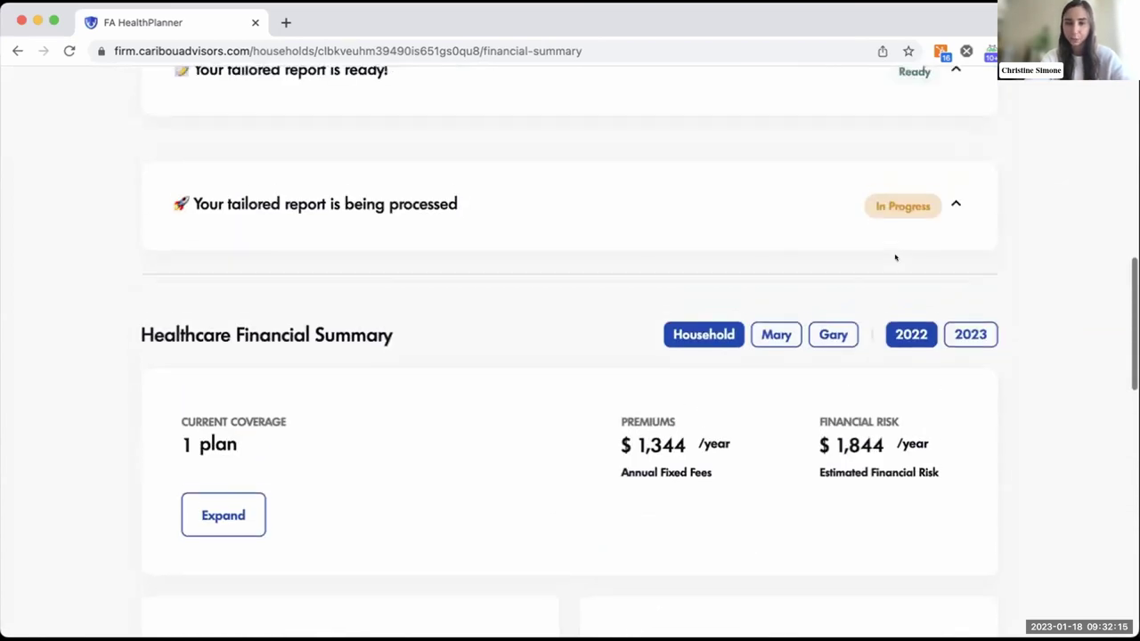
{"action": "scroll", "coordinate": [895, 259], "scroll_direction": "up", "scroll_amount": 15}
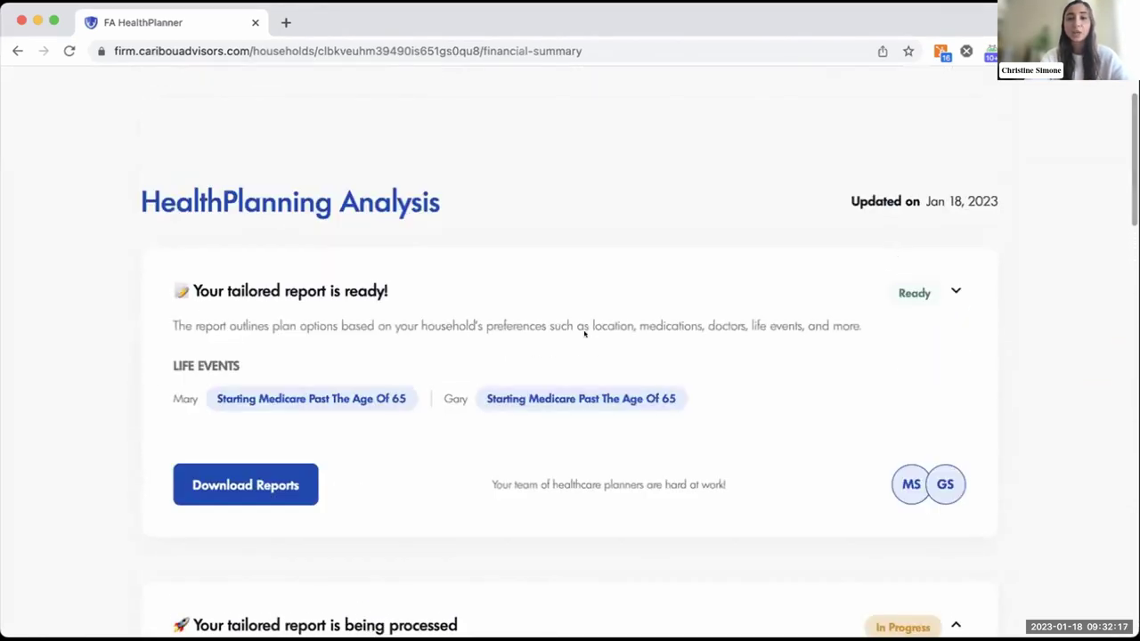